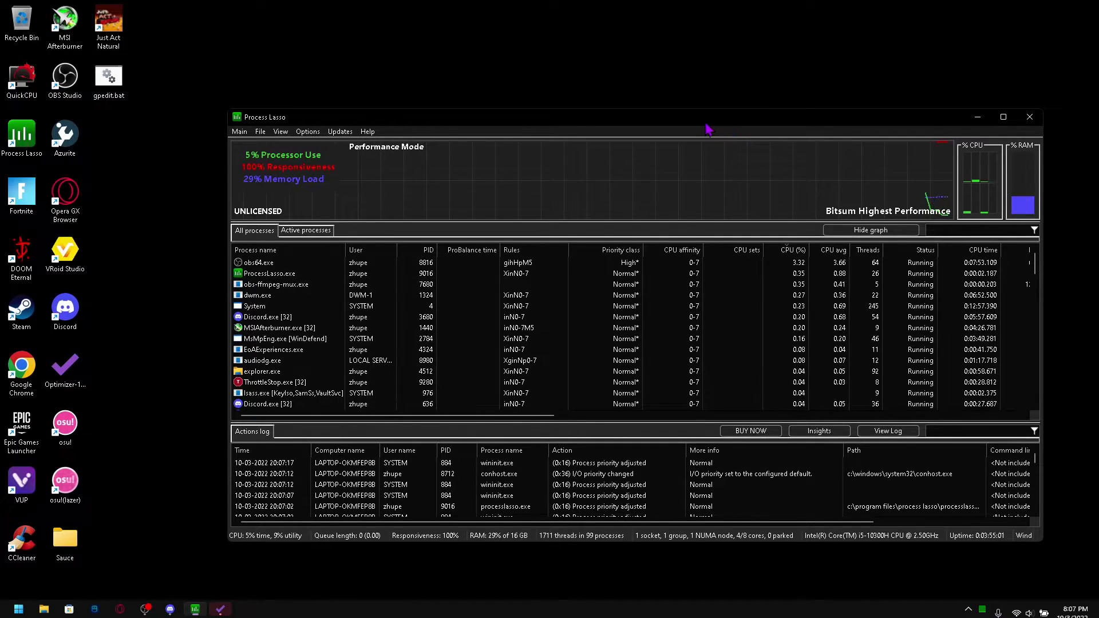
Move the Process Lasso window up and left and bring up the general program options list.
{"action": "mouse_move", "coordinate": [708, 127]}
{"action": "left_mouse_down"}
{"action": "mouse_move", "coordinate": [640, 116]}
{"action": "mouse_move", "coordinate": [642, 125]}
{"action": "left_mouse_up"}
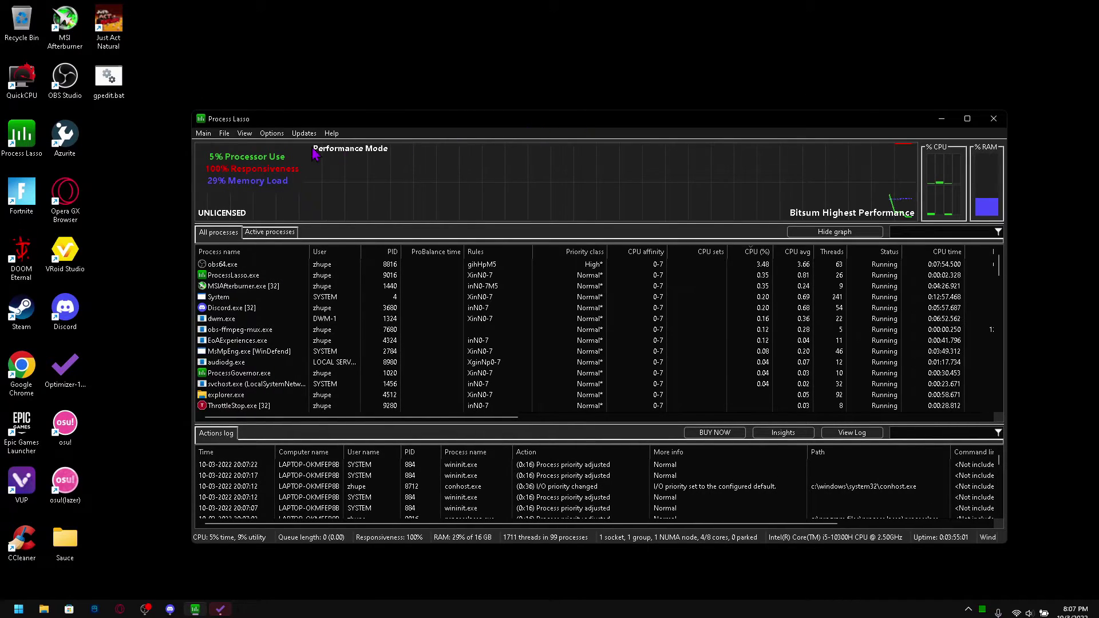
{"action": "left_click", "coordinate": [204, 135]}
{"action": "left_click", "coordinate": [204, 136]}
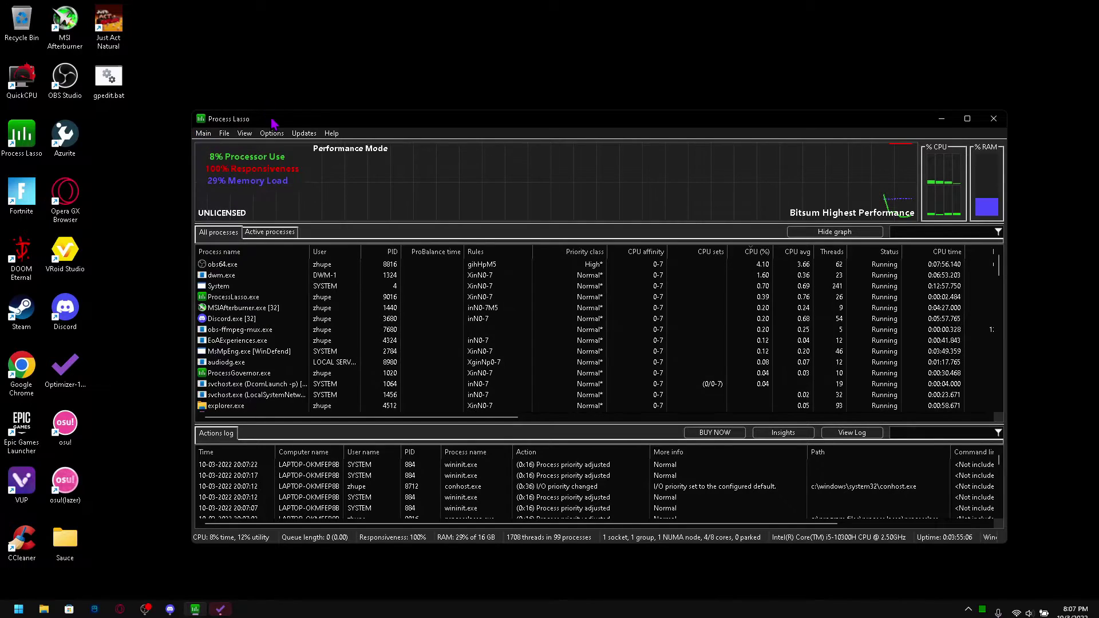
{"action": "left_click_drag", "start_coordinate": [273, 117], "coordinate": [262, 107]}
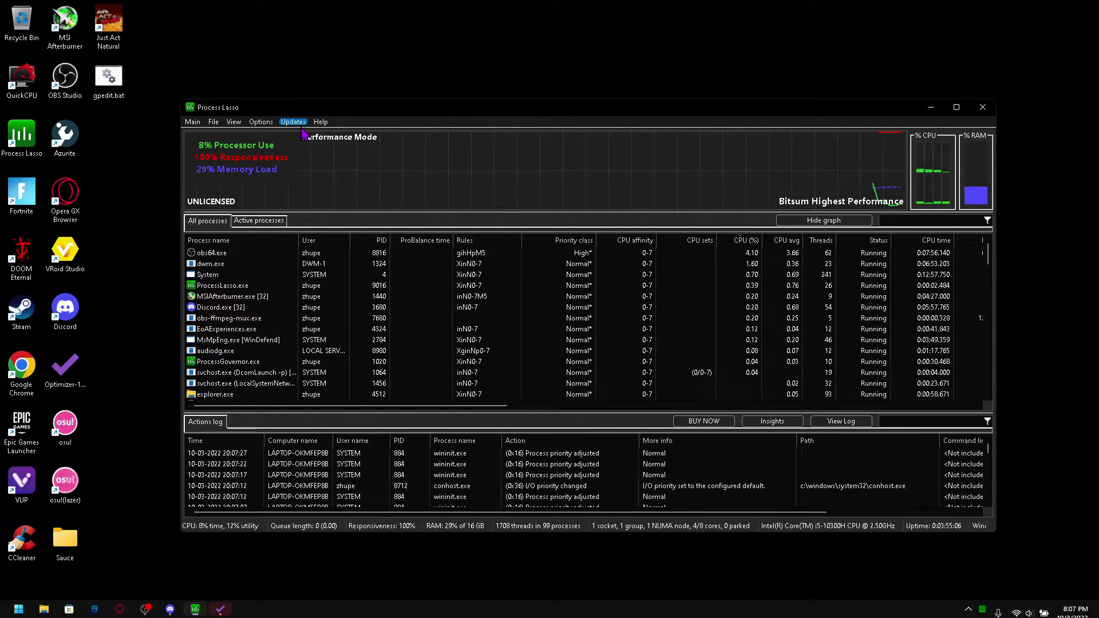
{"action": "left_click", "coordinate": [193, 122]}
{"action": "left_click", "coordinate": [193, 121]}
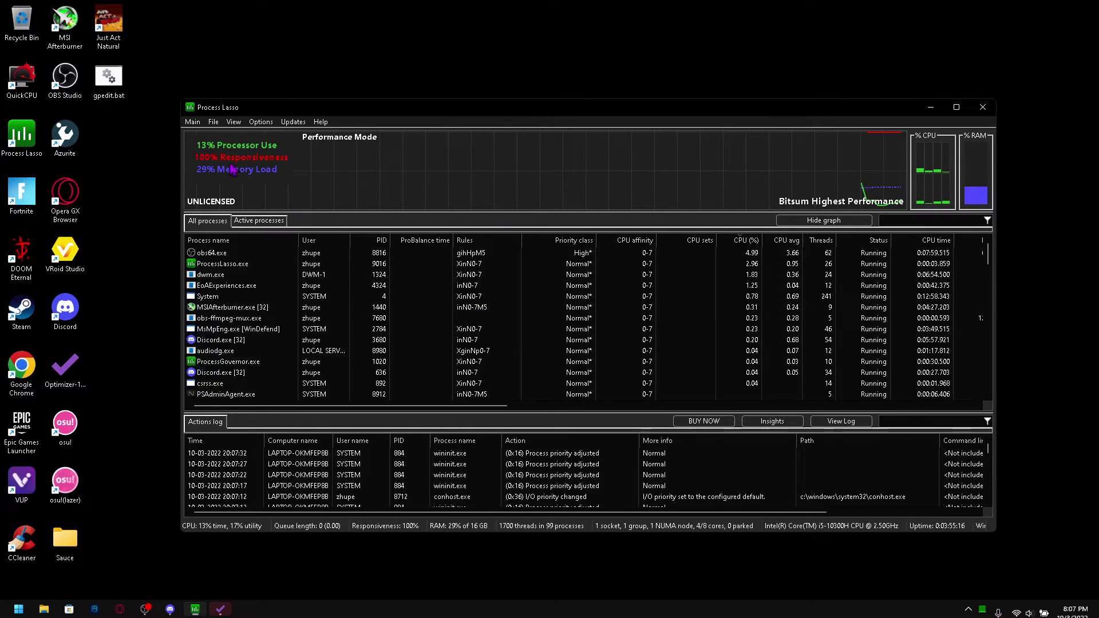
{"action": "left_click", "coordinate": [190, 122]}
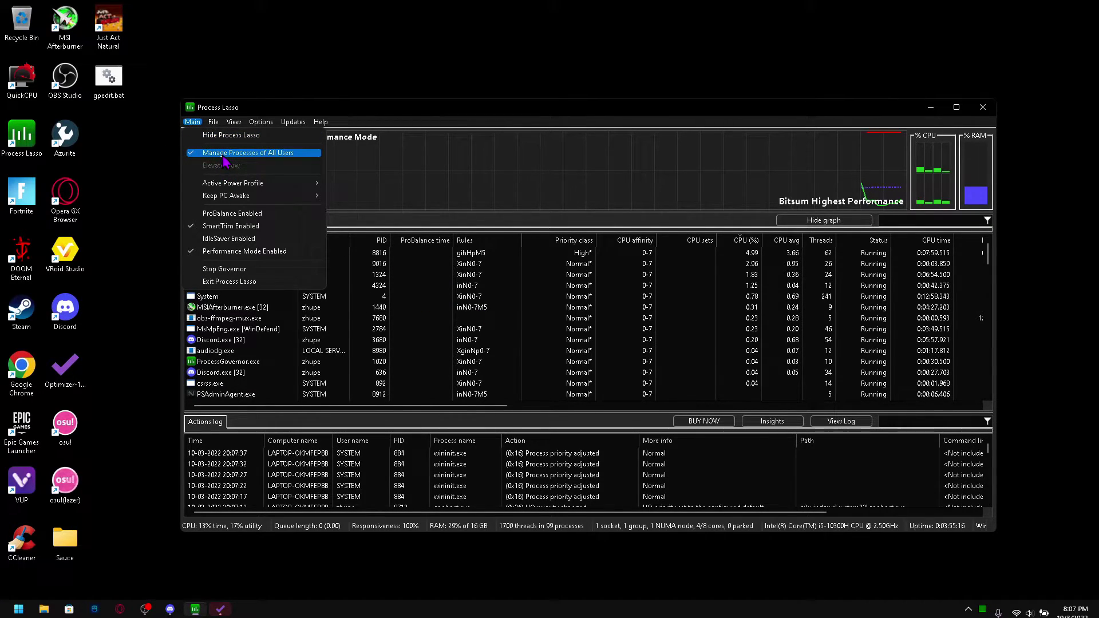
Confirm Bitsum Highest Performance is the active power profile, then close the options menu.
{"action": "mouse_move", "coordinate": [263, 185]}
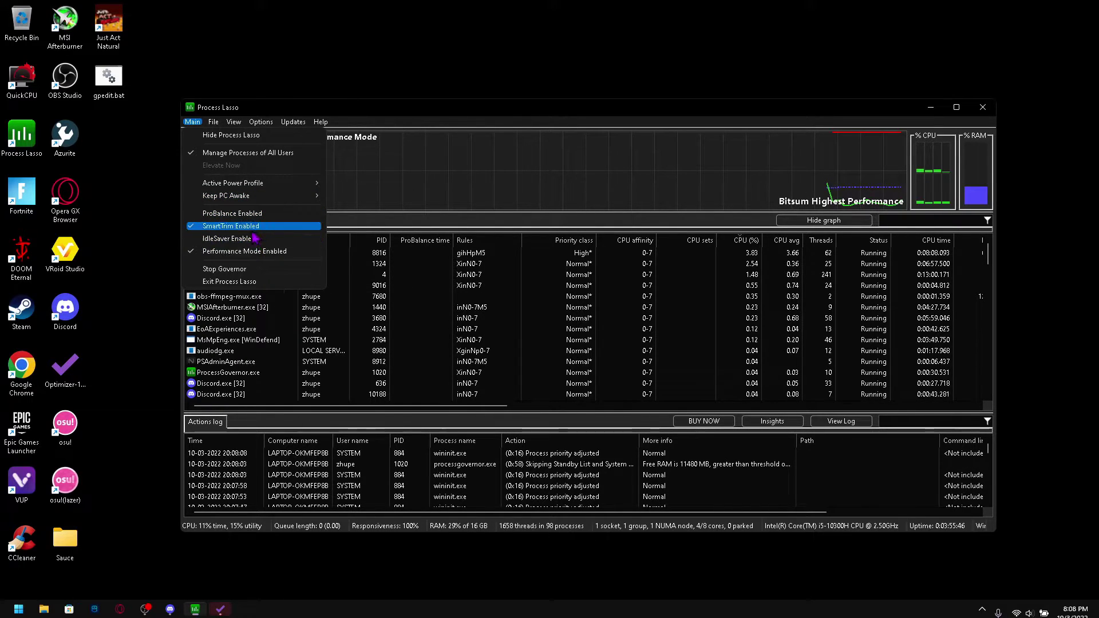
{"action": "left_click", "coordinate": [467, 192]}
Browse the Options > General refresh intervals and bring up the Configure Startup dialog.
{"action": "left_click", "coordinate": [192, 122]}
{"action": "mouse_move", "coordinate": [213, 122]}
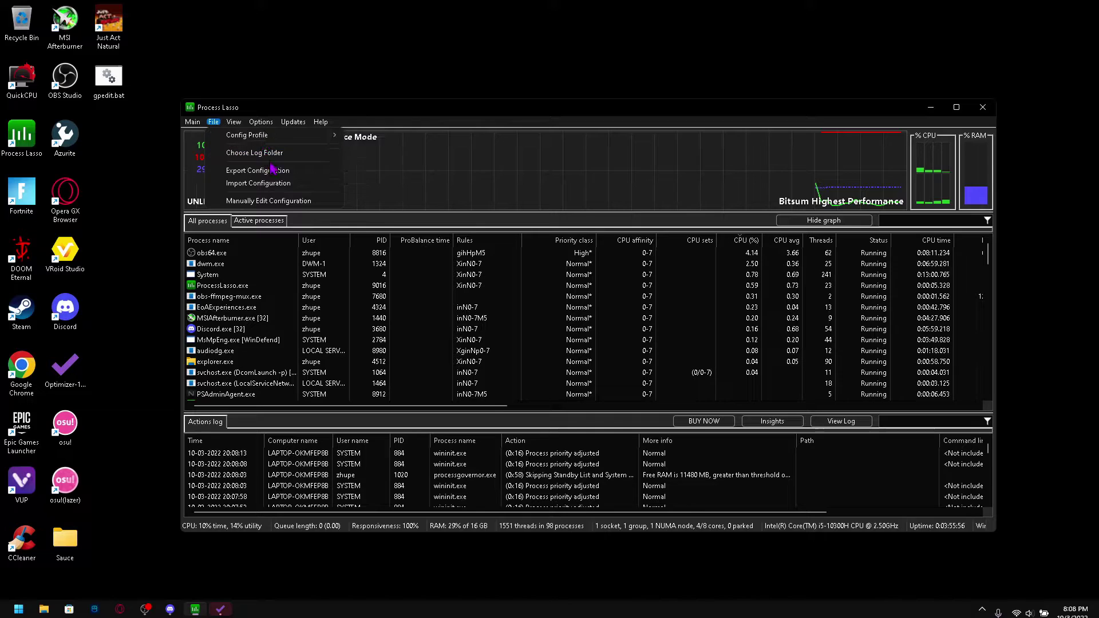
{"action": "mouse_move", "coordinate": [261, 122]}
{"action": "mouse_move", "coordinate": [297, 136]}
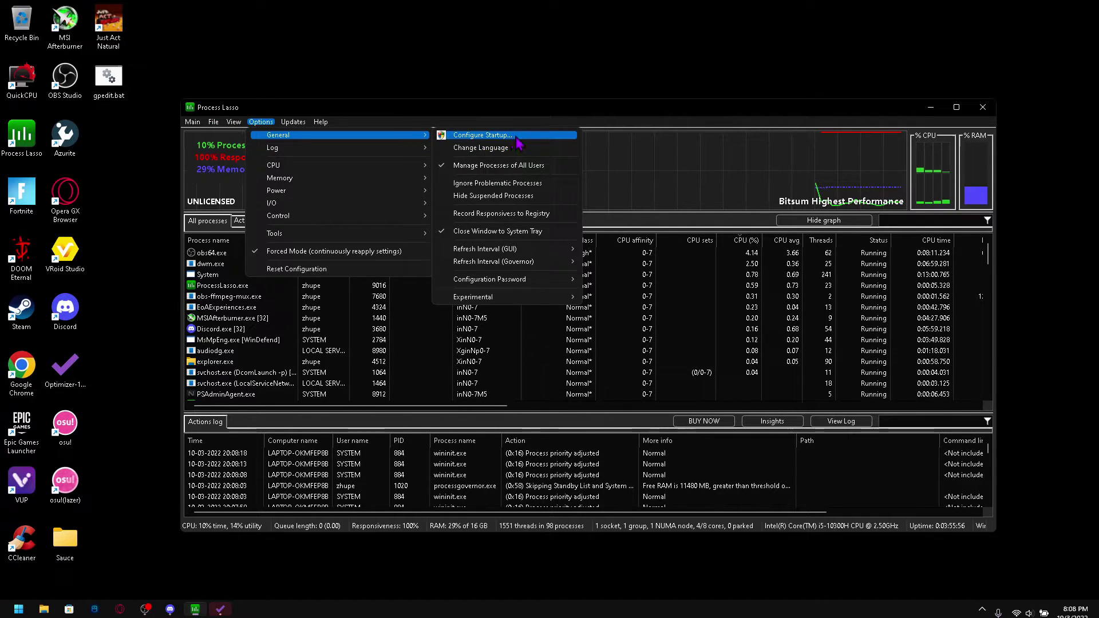
{"action": "mouse_move", "coordinate": [500, 252]}
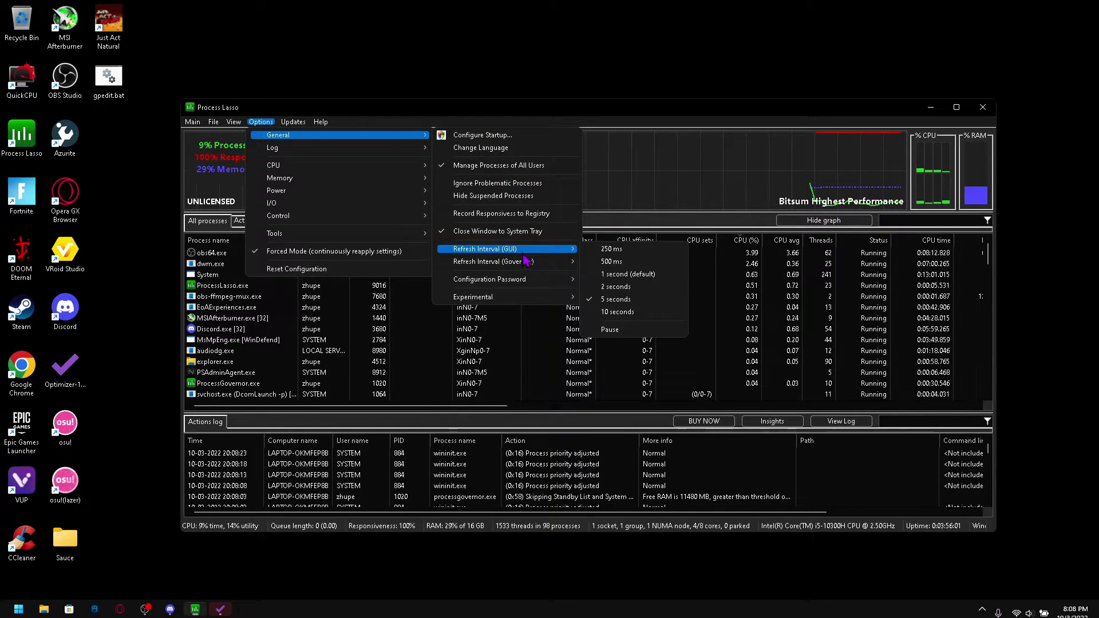
{"action": "mouse_move", "coordinate": [527, 262]}
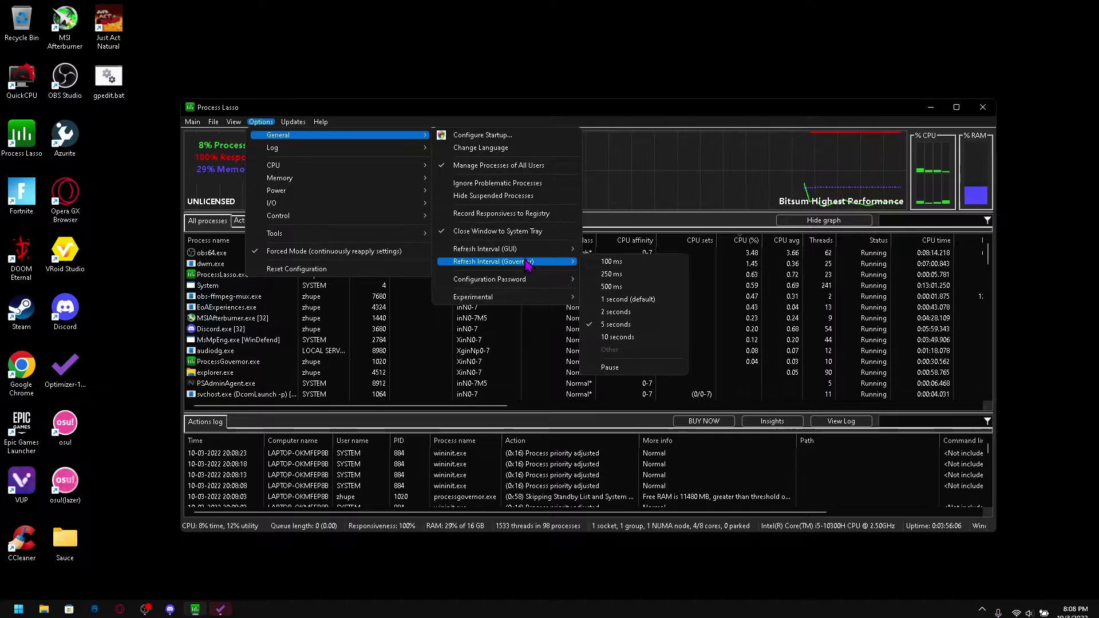
{"action": "left_click", "coordinate": [519, 137]}
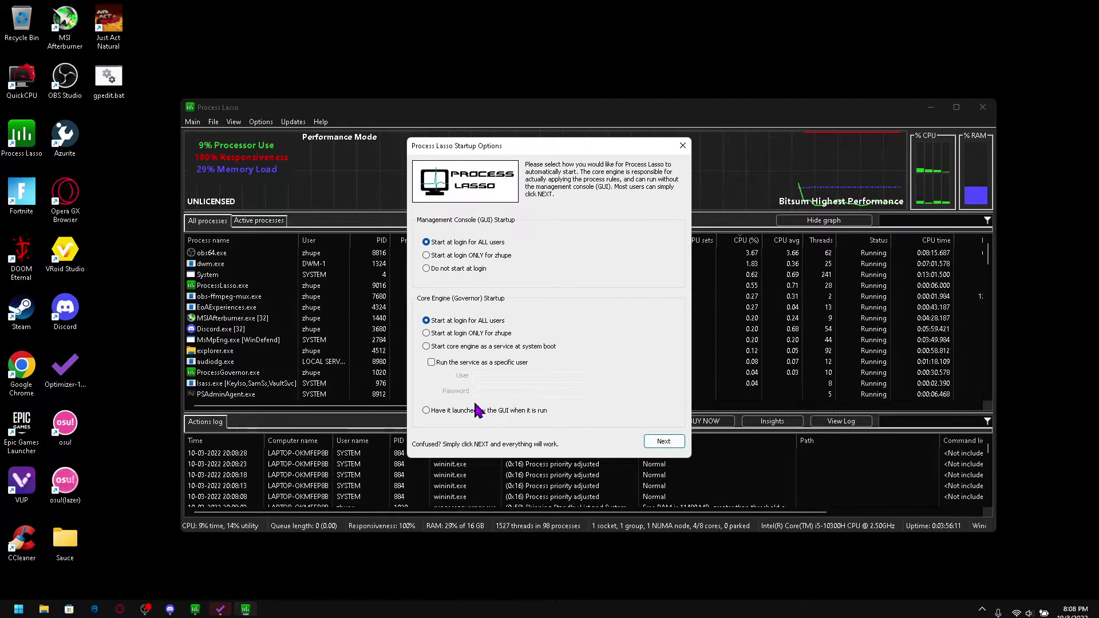
Keep the GUI and core engine starting at login for all users, finish, and restart Process Lasso.
{"action": "left_click", "coordinate": [659, 442]}
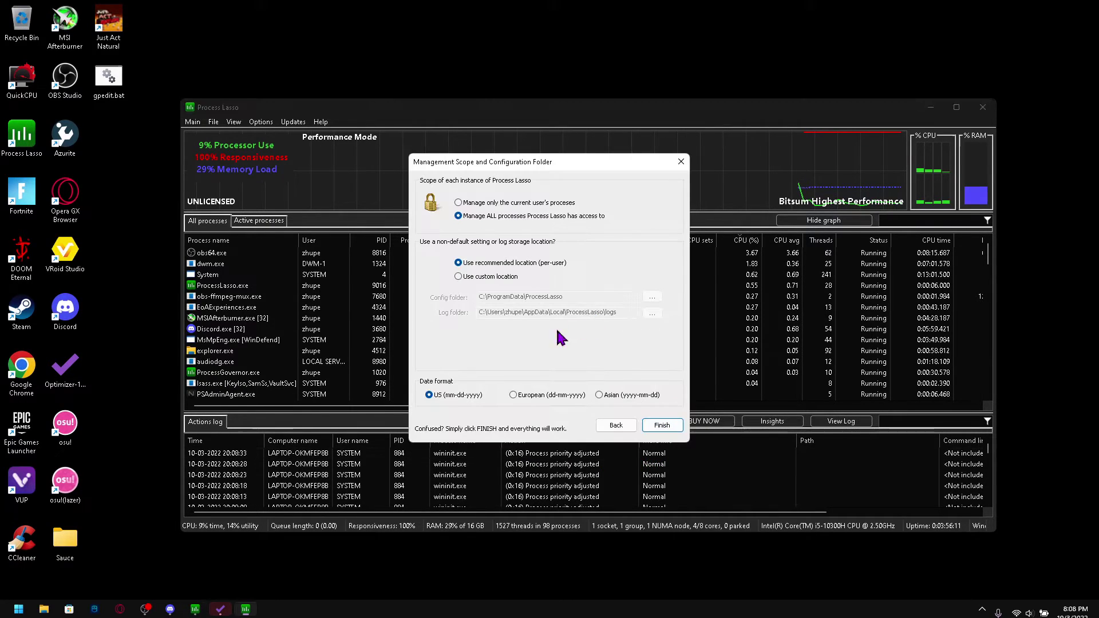
{"action": "left_click", "coordinate": [649, 427]}
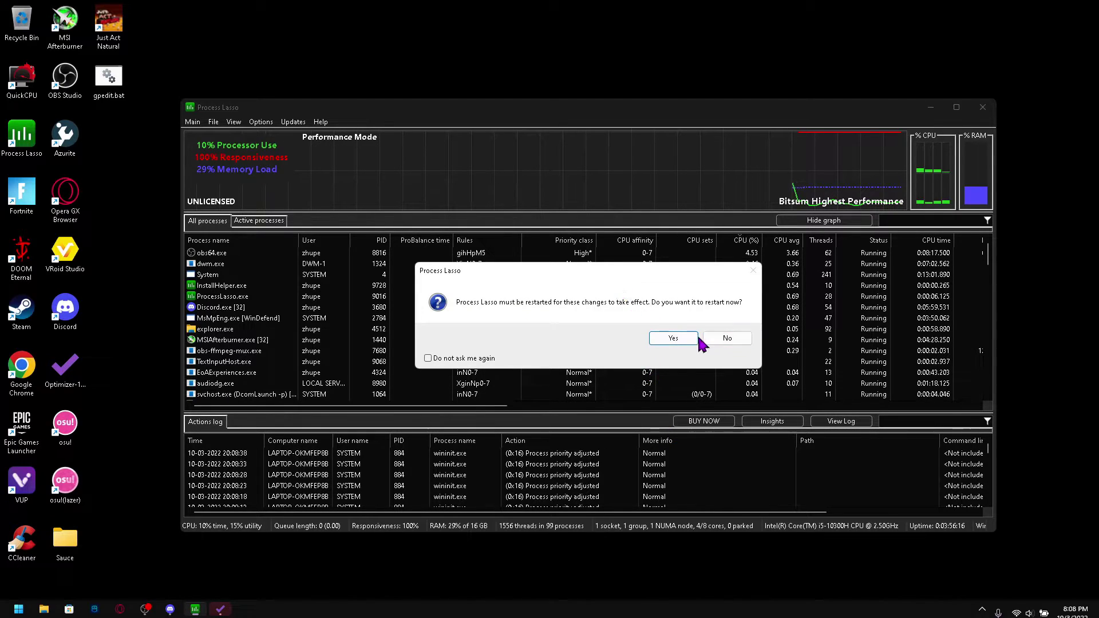
{"action": "left_click", "coordinate": [681, 340]}
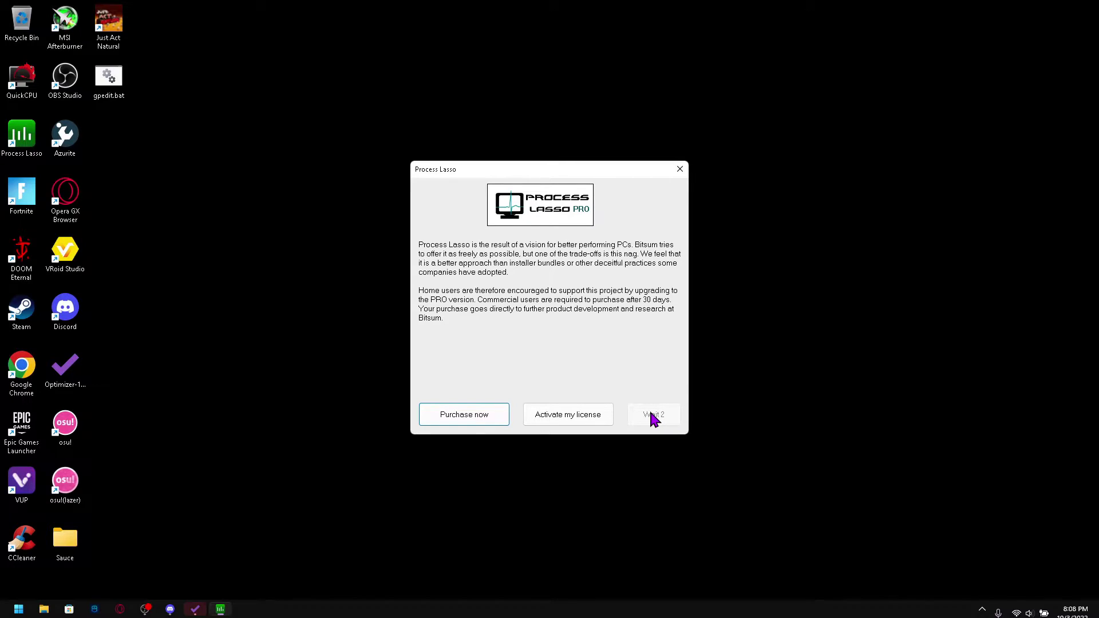
Dismiss the upgrade reminder and try Enable Foreground Boosting, accepting the warning and trial-expired notice.
{"action": "left_click", "coordinate": [652, 421]}
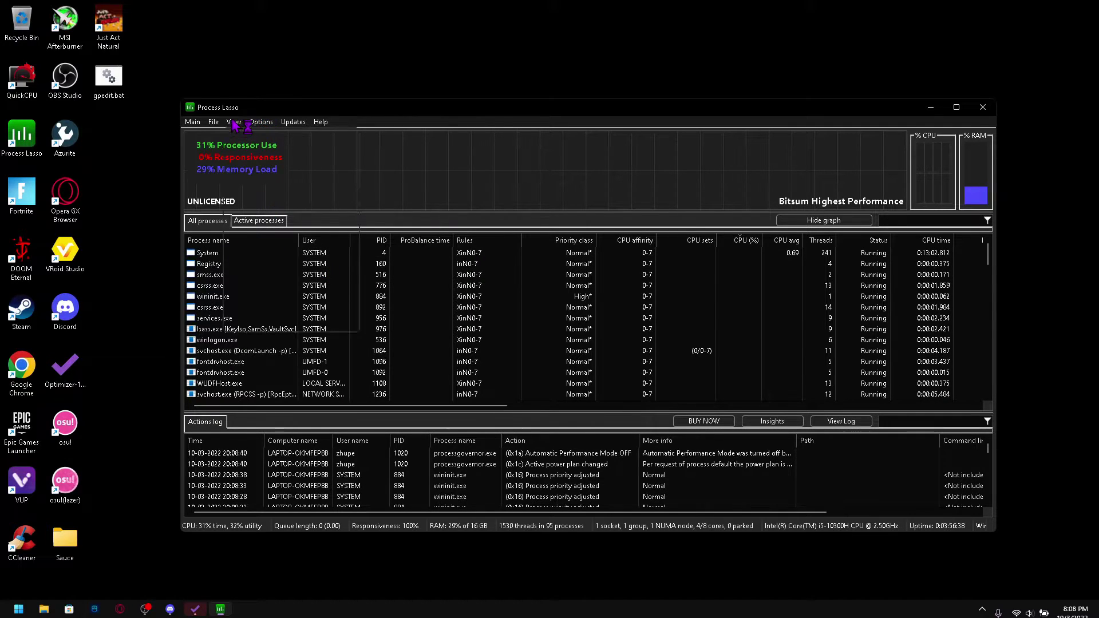
{"action": "left_click", "coordinate": [261, 122]}
{"action": "mouse_move", "coordinate": [285, 153]}
{"action": "mouse_move", "coordinate": [318, 167]}
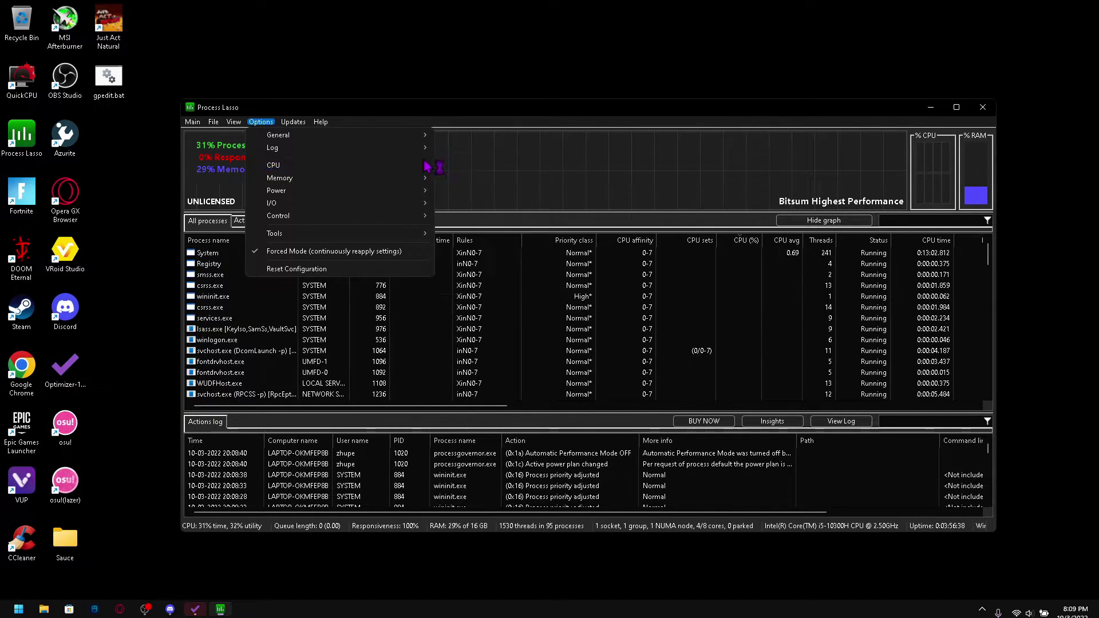
{"action": "mouse_move", "coordinate": [481, 166]}
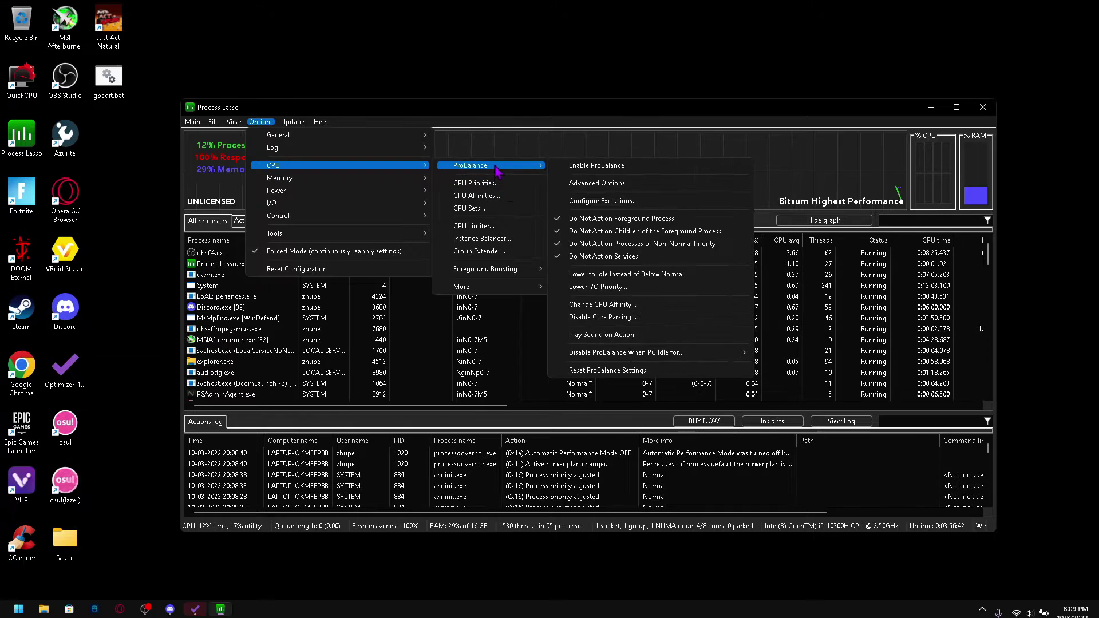
{"action": "mouse_move", "coordinate": [518, 276]}
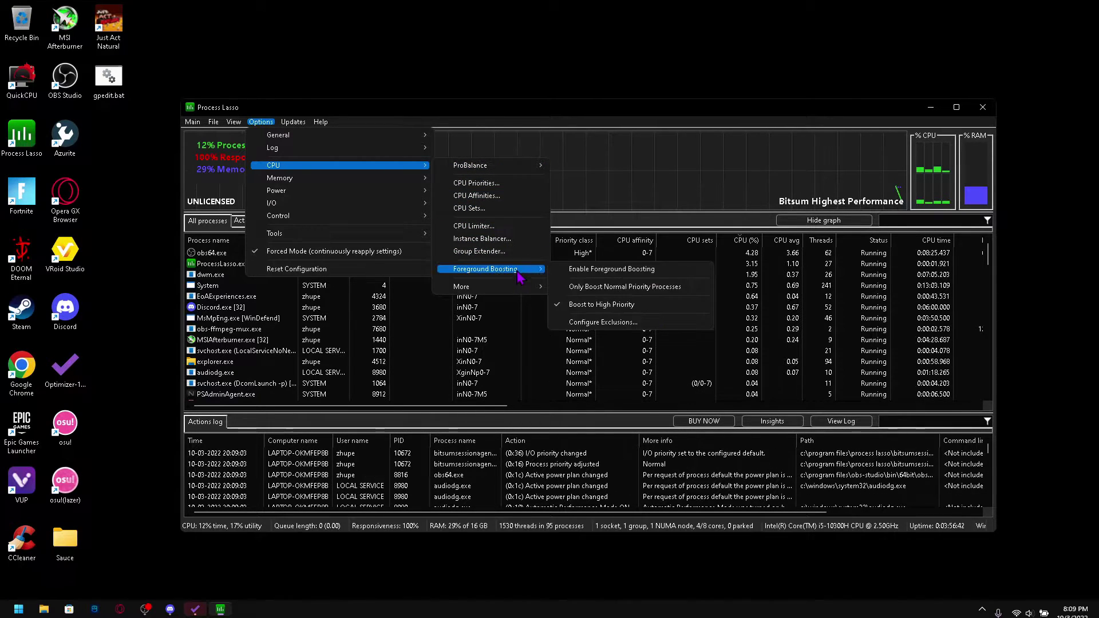
{"action": "left_click", "coordinate": [598, 276]}
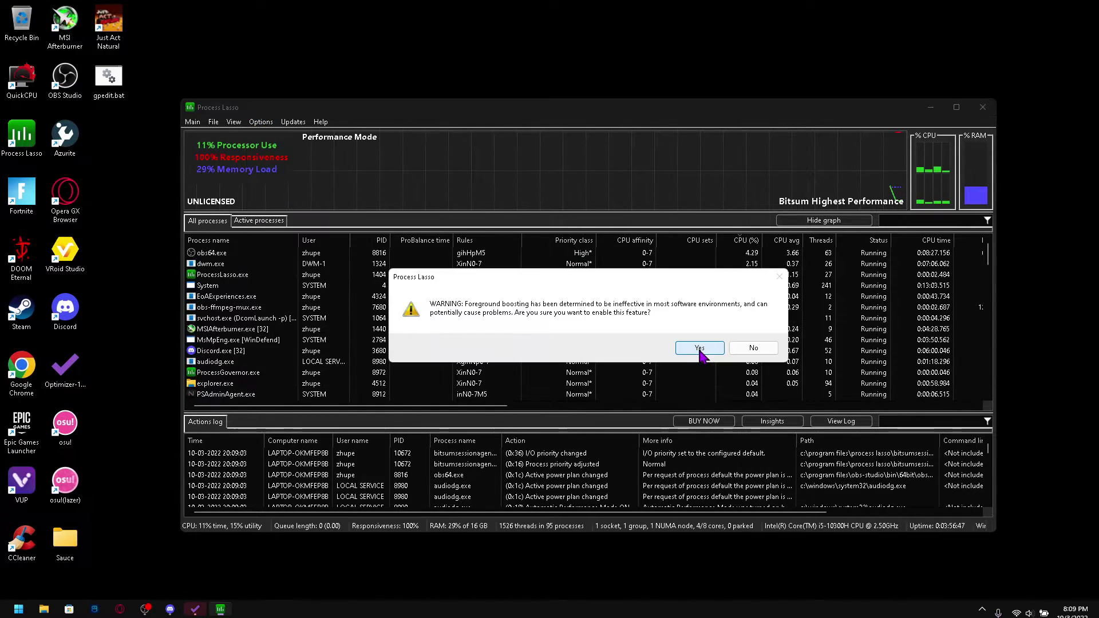
{"action": "left_click", "coordinate": [764, 351]}
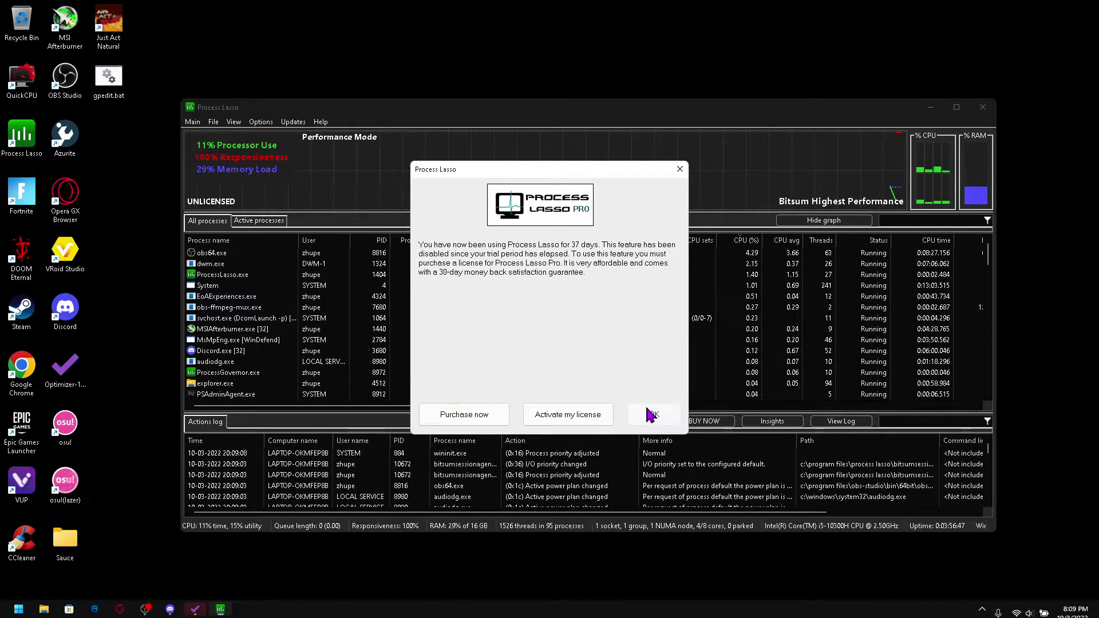
{"action": "left_click", "coordinate": [653, 413]}
{"action": "left_click", "coordinate": [293, 122]}
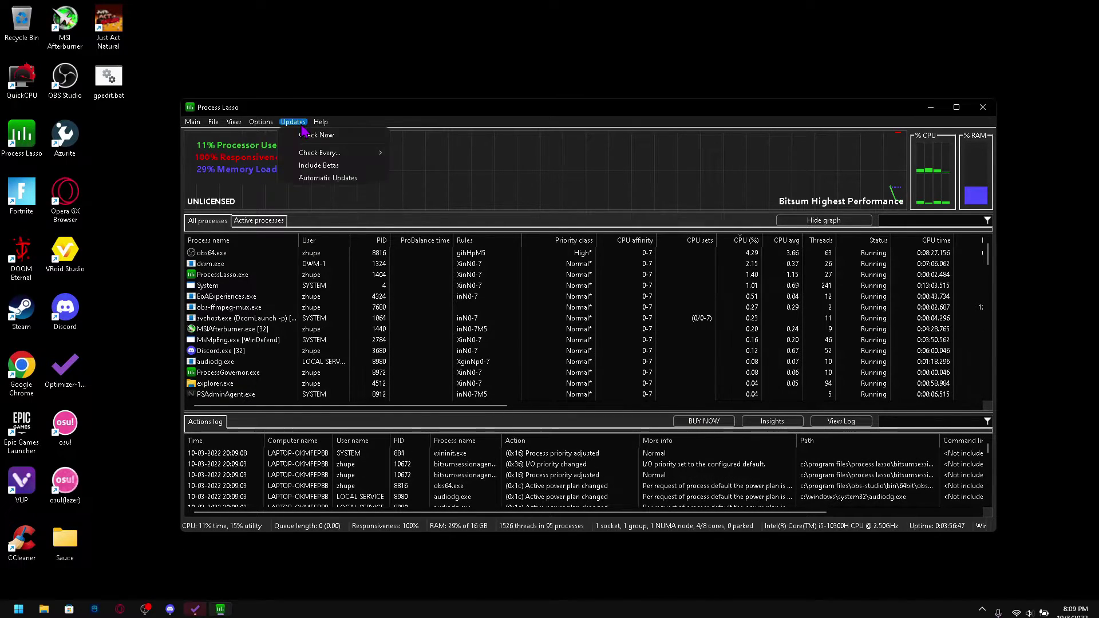
Enable SmartTrim to purge the standby list and system file cache below 8196 MB free RAM.
{"action": "mouse_move", "coordinate": [395, 189]}
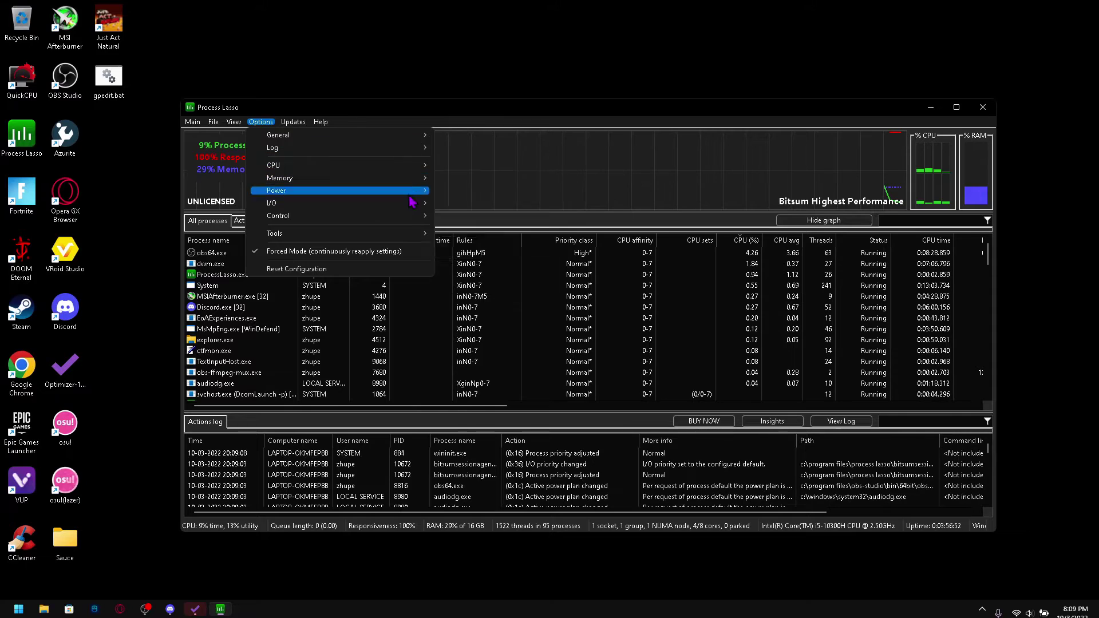
{"action": "mouse_move", "coordinate": [400, 165]}
{"action": "mouse_move", "coordinate": [515, 271]}
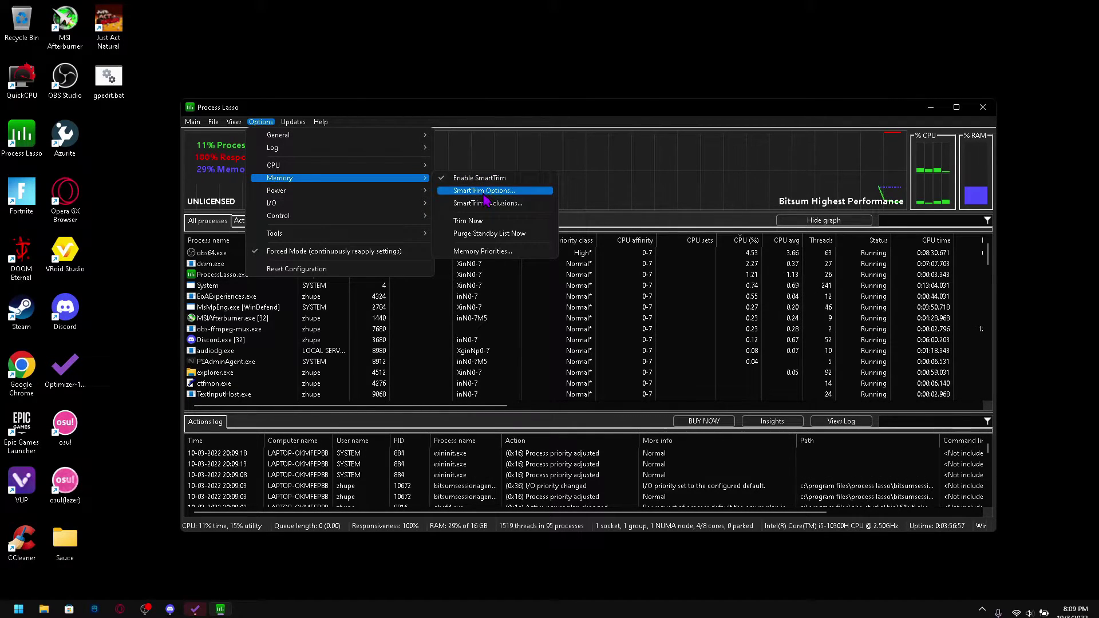
{"action": "left_click", "coordinate": [484, 193]}
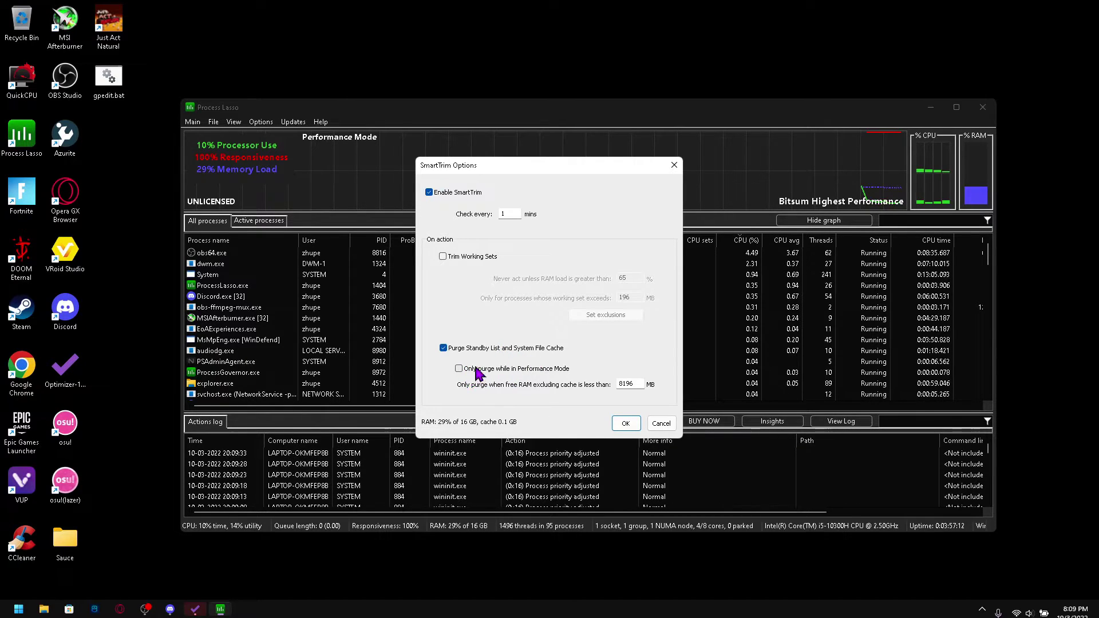
{"action": "double_click", "coordinate": [629, 384]}
{"action": "left_click", "coordinate": [639, 380]}
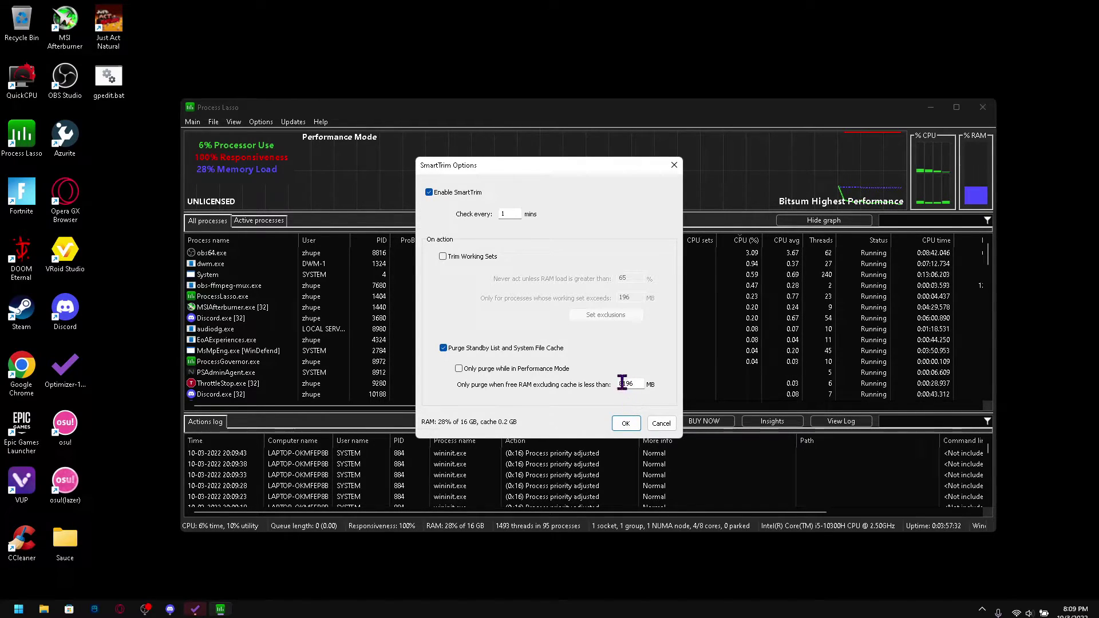
{"action": "left_click", "coordinate": [625, 424]}
{"action": "left_click", "coordinate": [261, 123]}
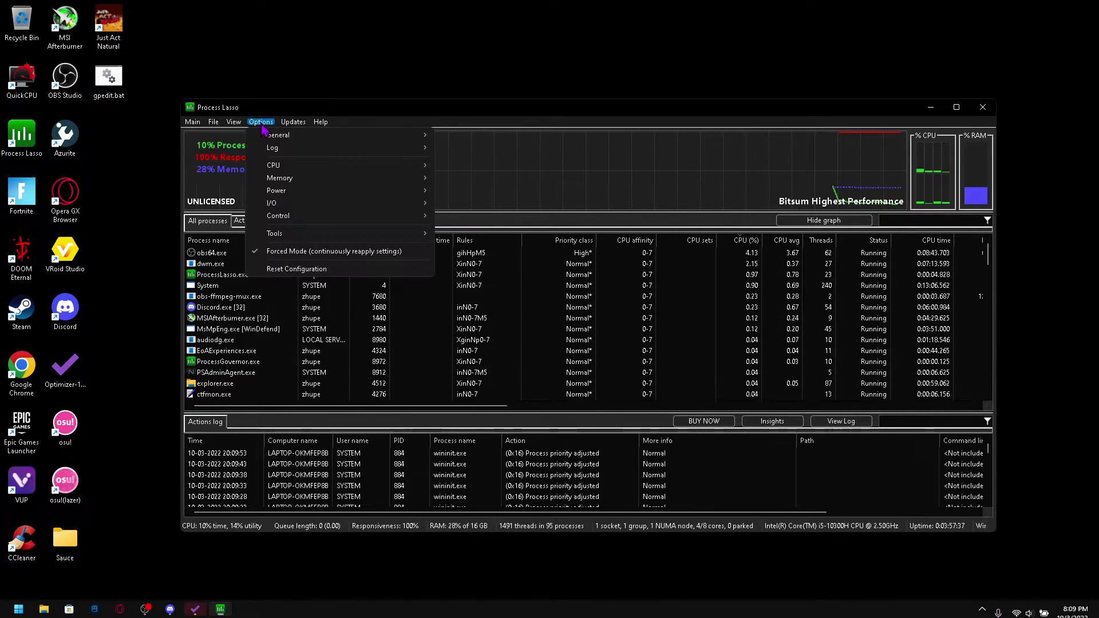
{"action": "mouse_move", "coordinate": [343, 191]}
{"action": "mouse_move", "coordinate": [501, 195]}
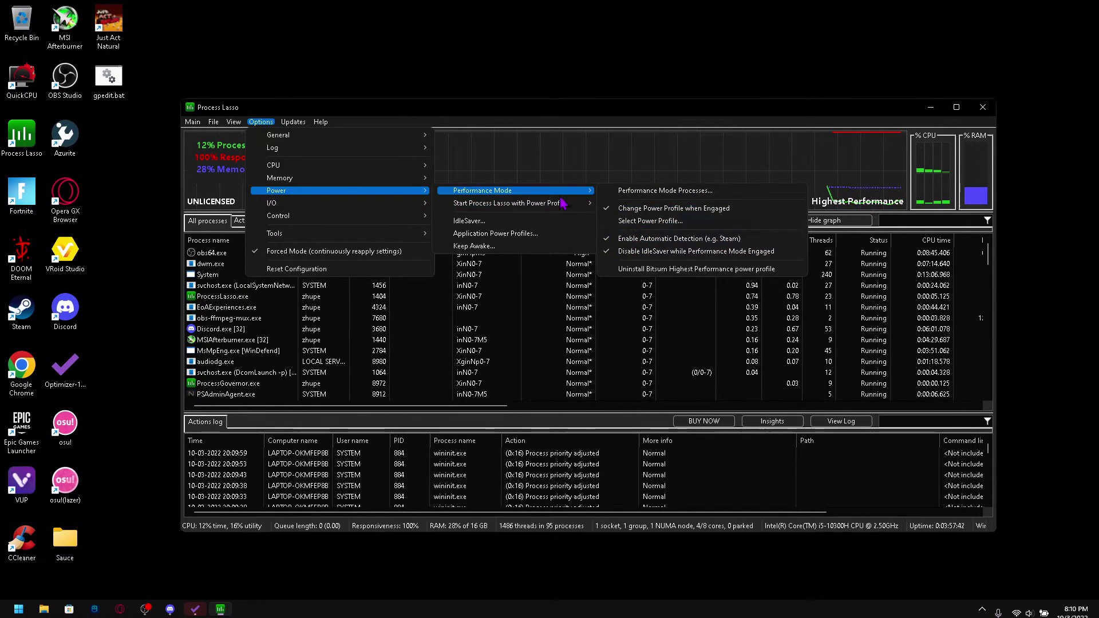
{"action": "mouse_move", "coordinate": [564, 204]}
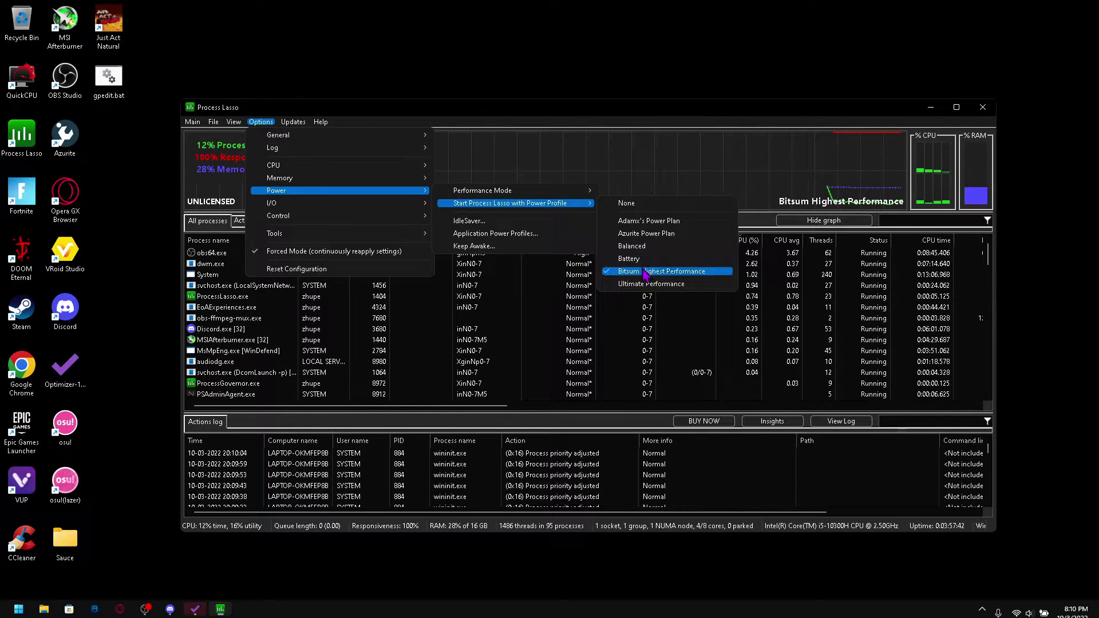
{"action": "mouse_move", "coordinate": [365, 220]}
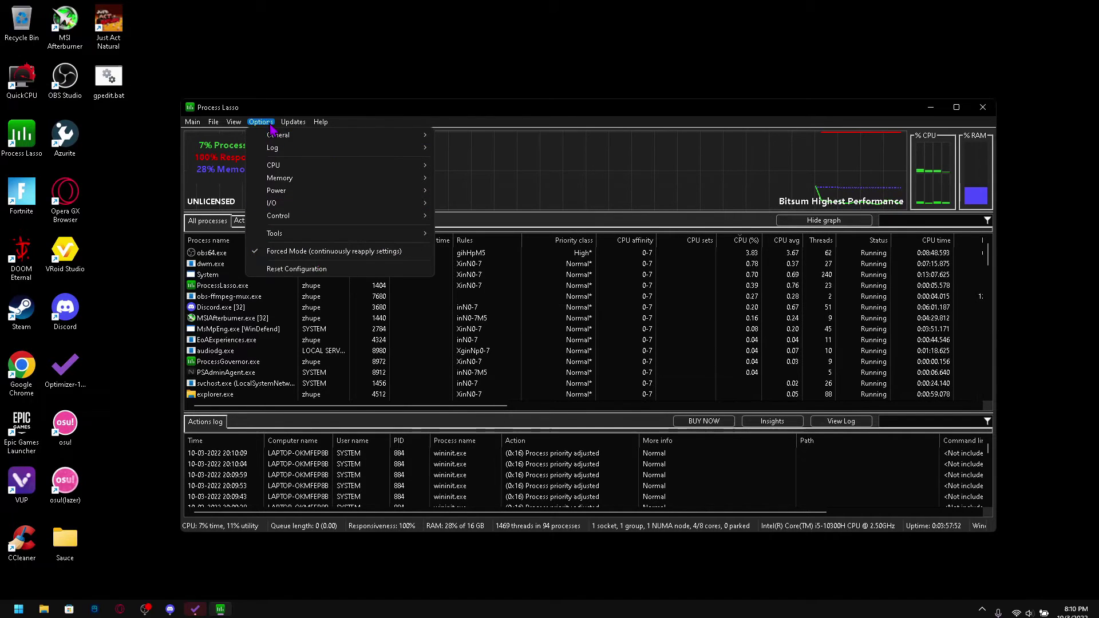
{"action": "left_click", "coordinate": [316, 252]}
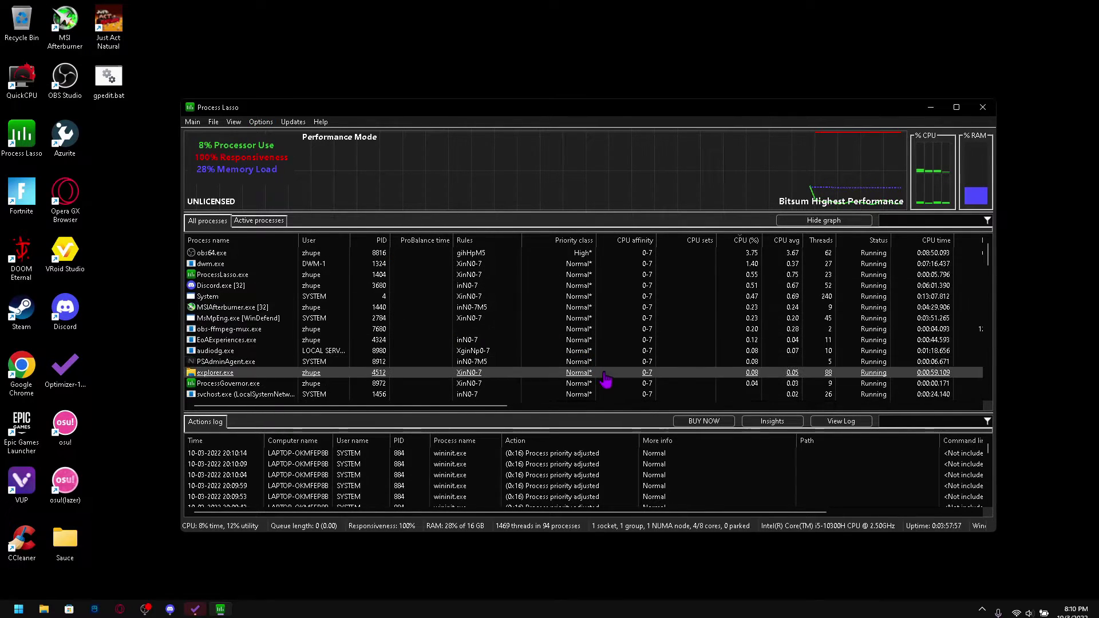
Scroll the process list and switch from All processes to the Active processes view.
{"action": "scroll", "coordinate": [518, 343], "scroll_direction": "down", "scroll_amount": 20}
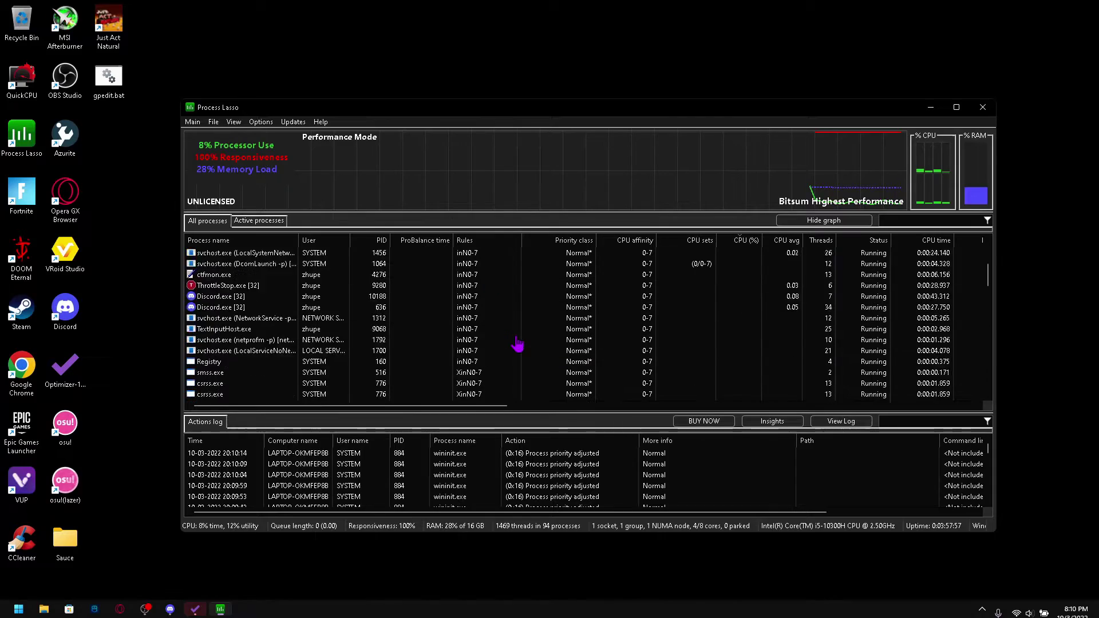
{"action": "scroll", "coordinate": [517, 343], "scroll_direction": "up", "scroll_amount": 10}
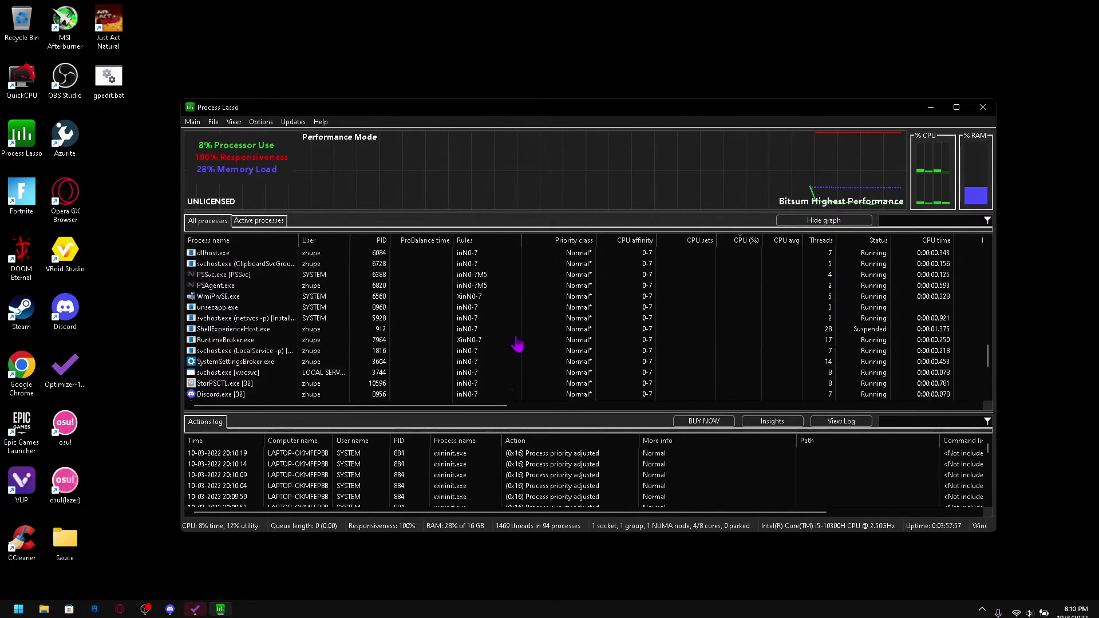
{"action": "scroll", "coordinate": [517, 343], "scroll_direction": "up", "scroll_amount": 10}
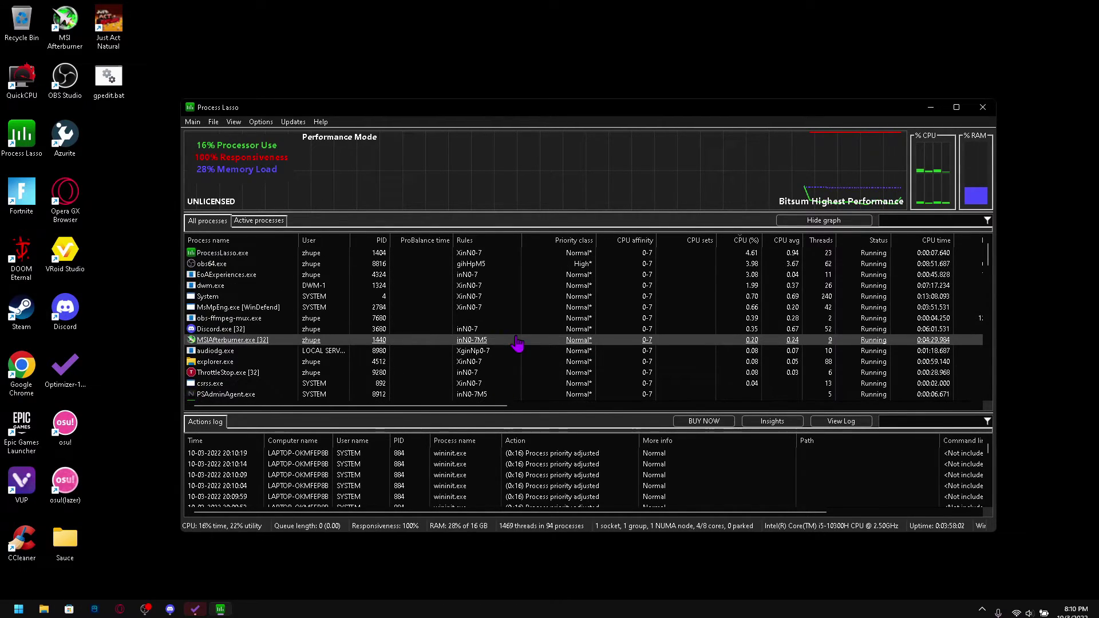
{"action": "left_click", "coordinate": [271, 224]}
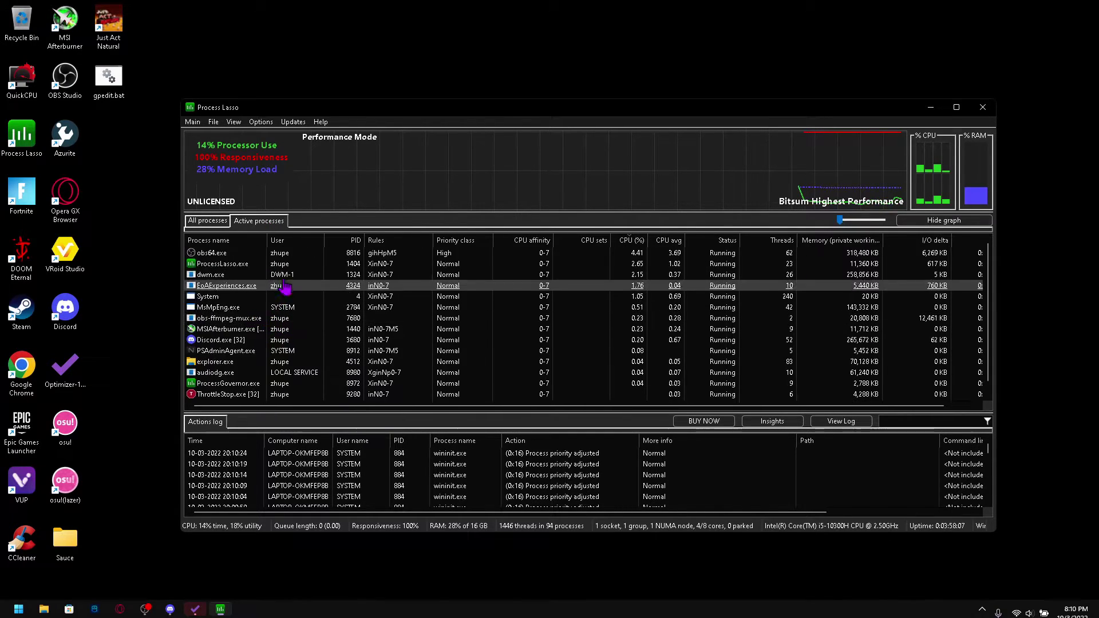
{"action": "left_click", "coordinate": [204, 222]}
{"action": "left_click", "coordinate": [255, 221]}
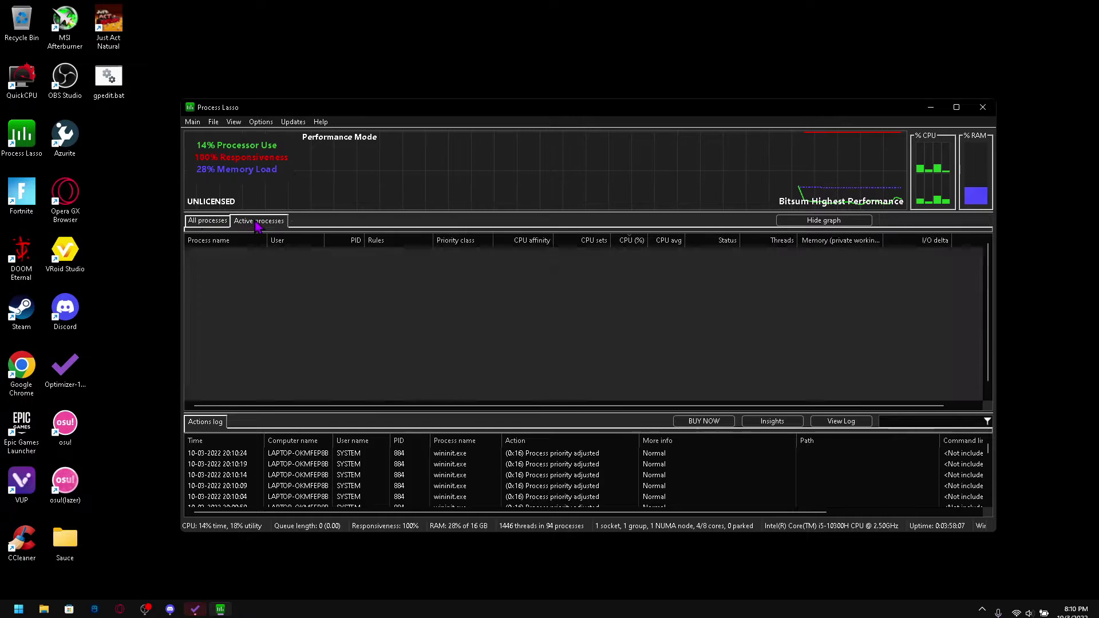
{"action": "scroll", "coordinate": [257, 341], "scroll_direction": "down", "scroll_amount": 1}
Review obs64.exe's CPU Priority (High), CPU Affinity (CPU 0-7) and I/O Priority settings.
{"action": "scroll", "coordinate": [262, 276], "scroll_direction": "up", "scroll_amount": 1}
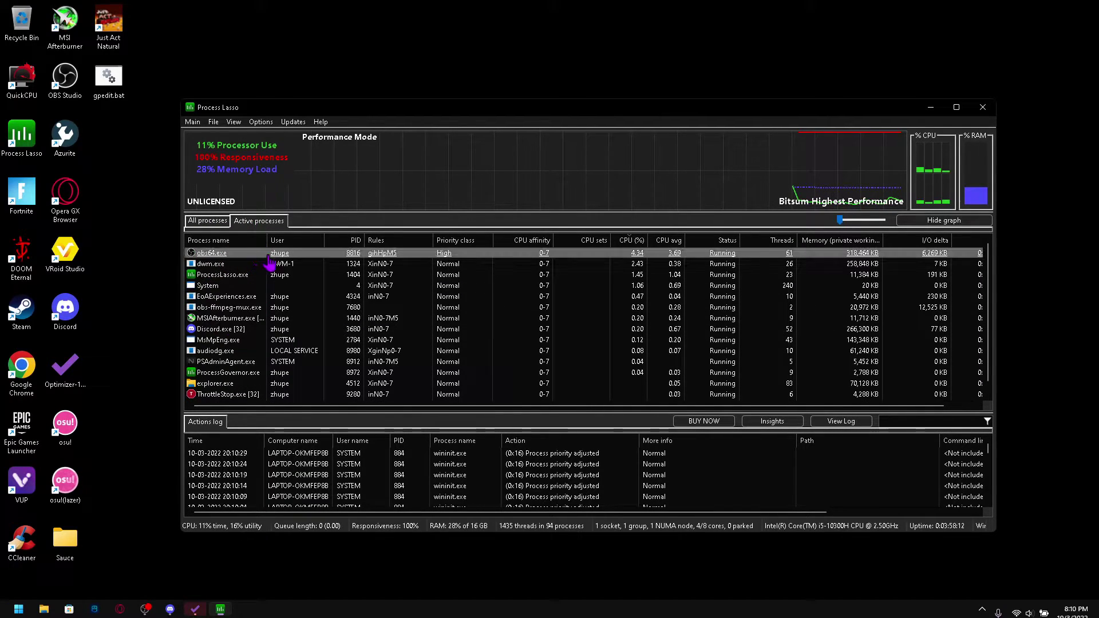
{"action": "right_click", "coordinate": [269, 258]}
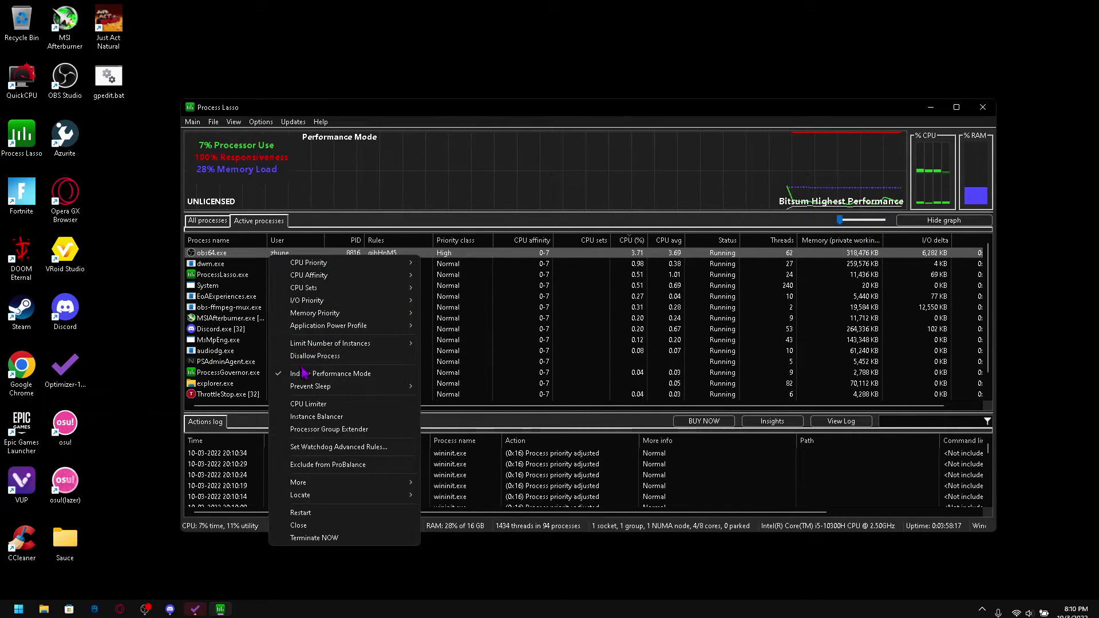
{"action": "mouse_move", "coordinate": [313, 280]}
{"action": "mouse_move", "coordinate": [313, 314]}
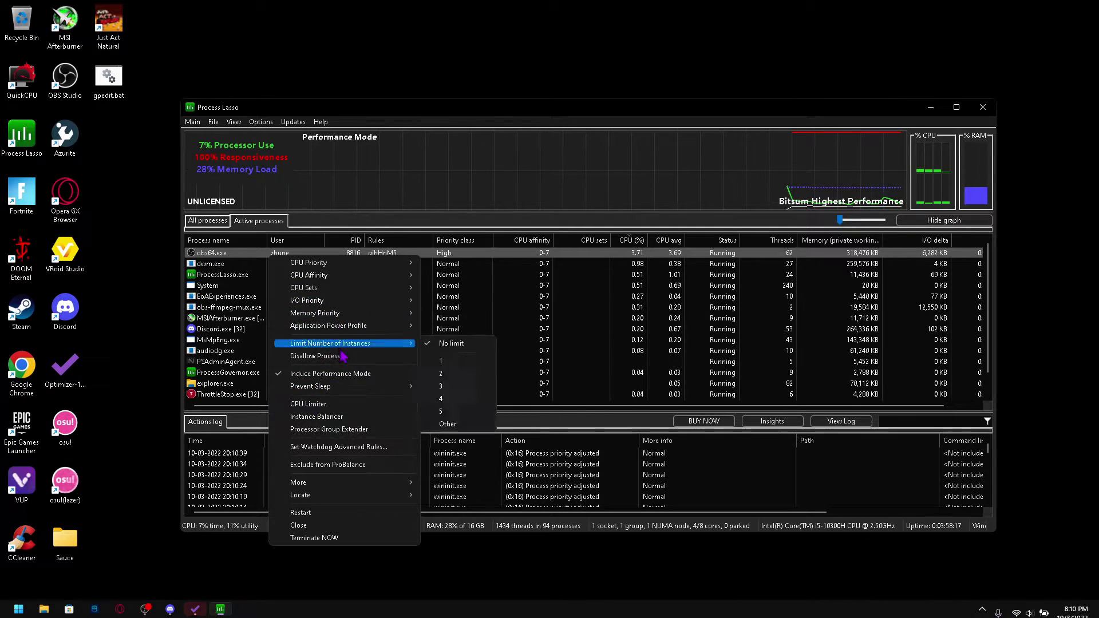
{"action": "mouse_move", "coordinate": [370, 267]}
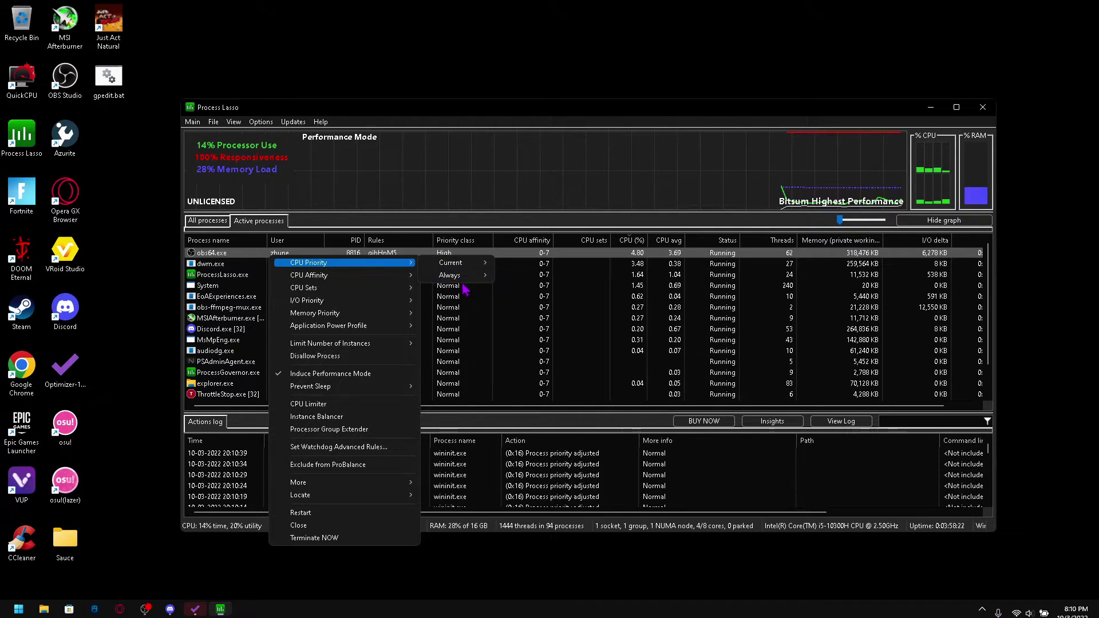
{"action": "mouse_move", "coordinate": [479, 281]}
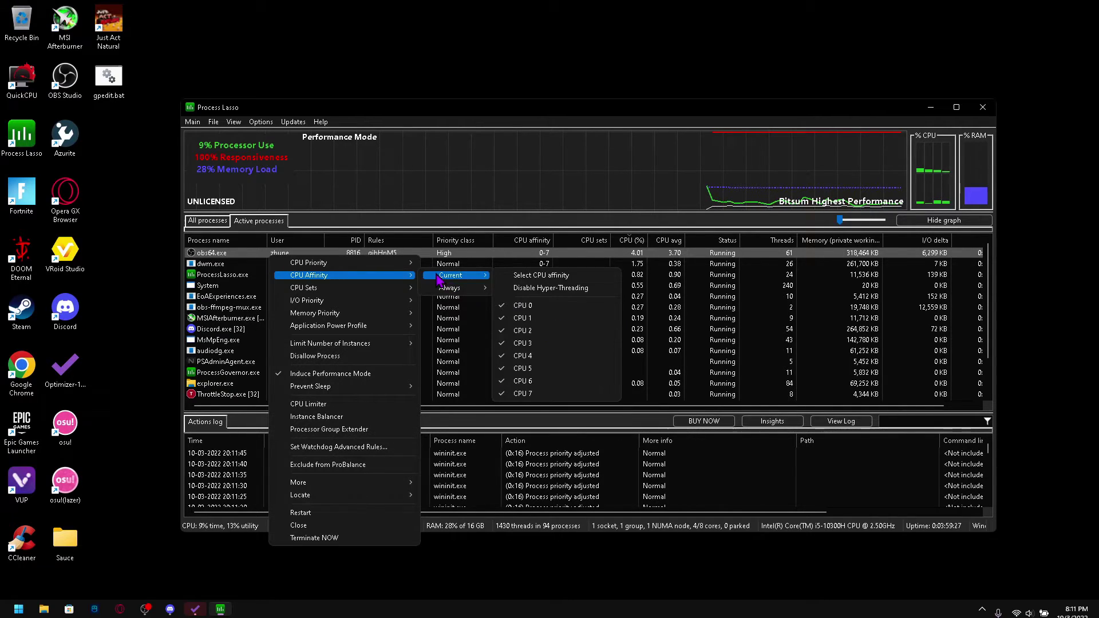
Review obs64.exe's Memory Priority and Application Power Profile, keeping No limit on instances.
{"action": "mouse_move", "coordinate": [357, 301]}
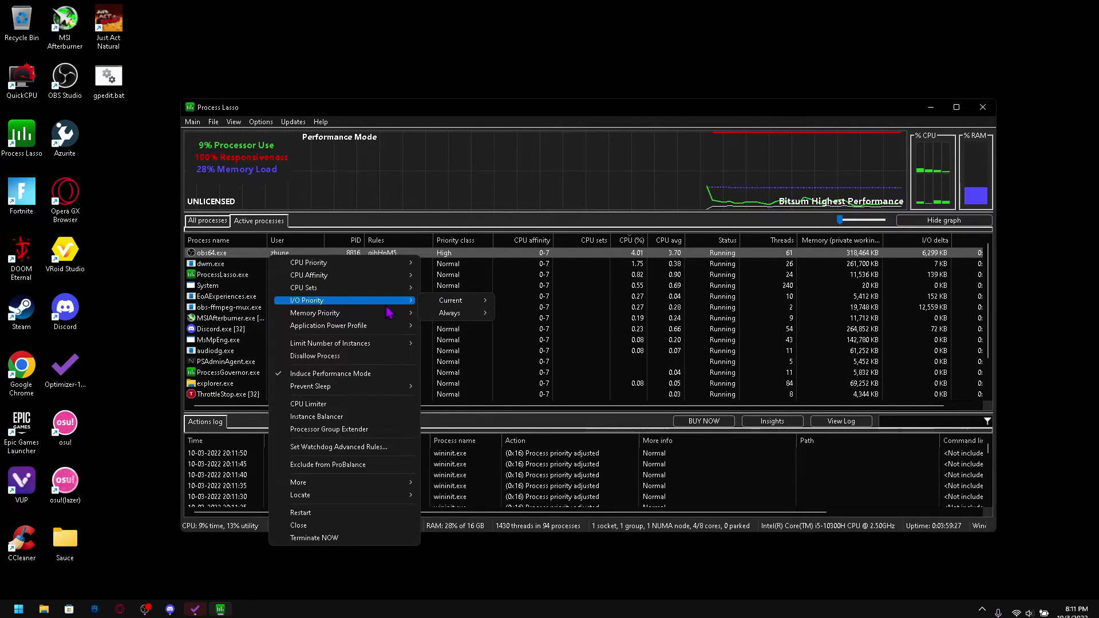
{"action": "mouse_move", "coordinate": [456, 314]}
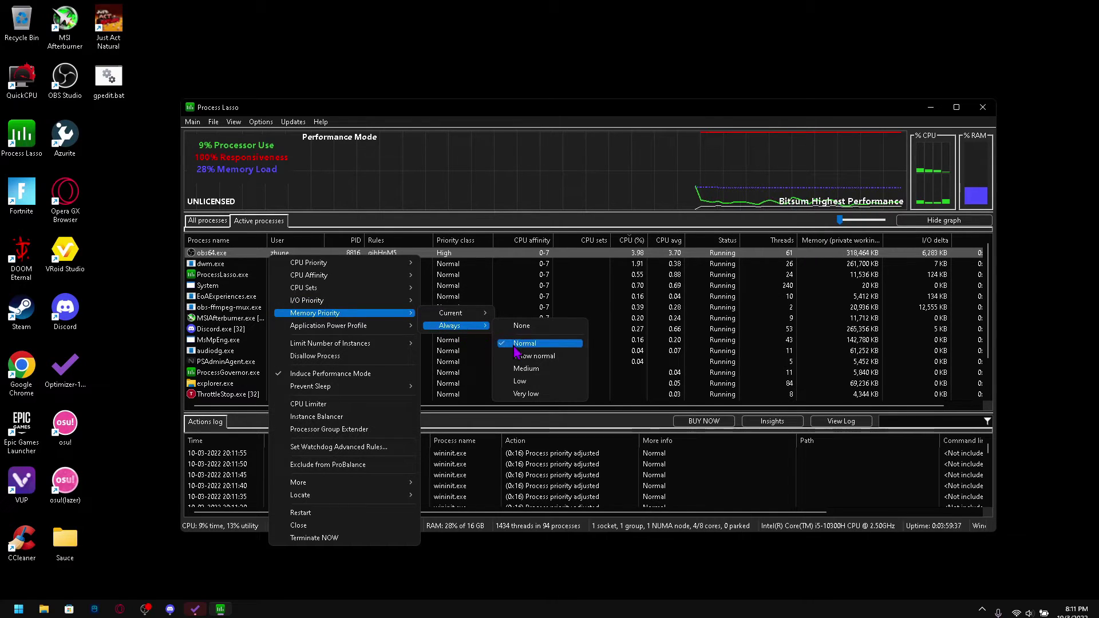
{"action": "mouse_move", "coordinate": [395, 325]}
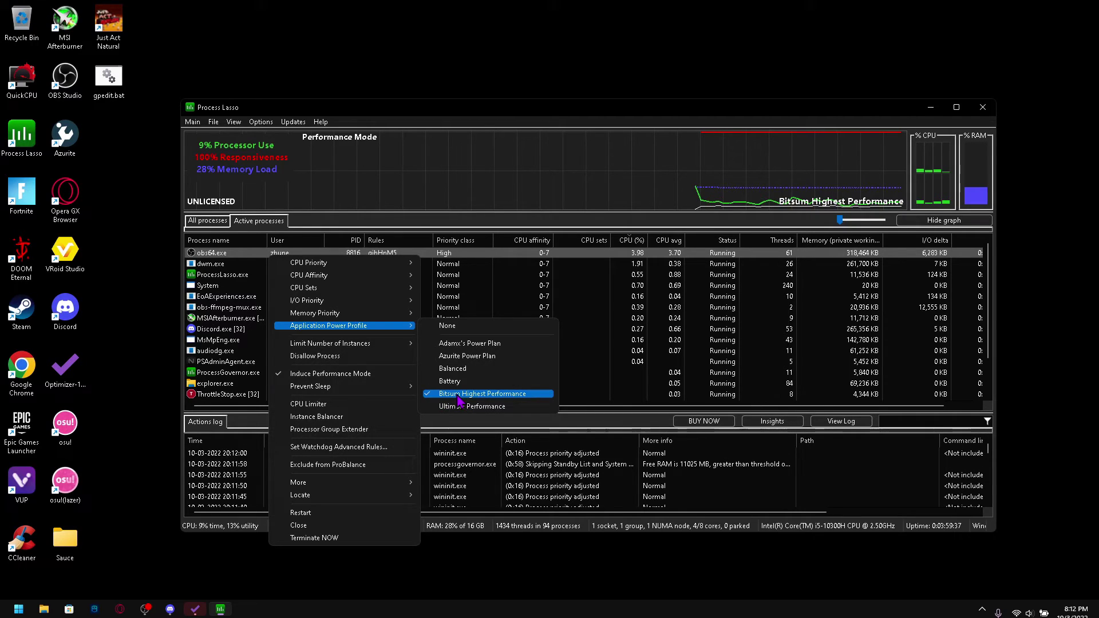
{"action": "mouse_move", "coordinate": [406, 342]}
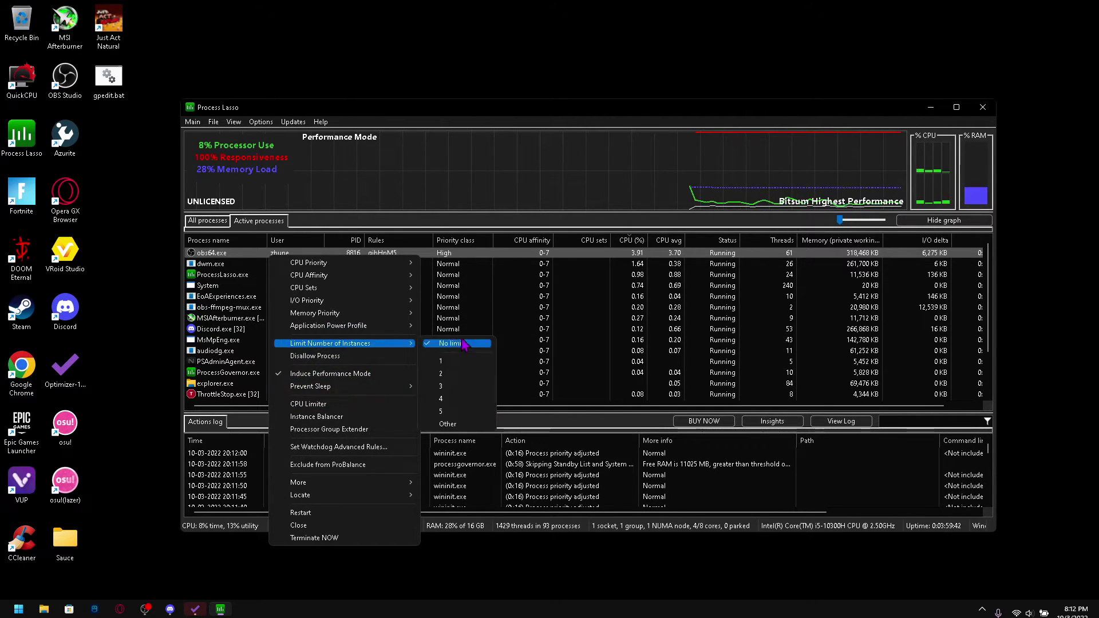
{"action": "left_click", "coordinate": [618, 320]}
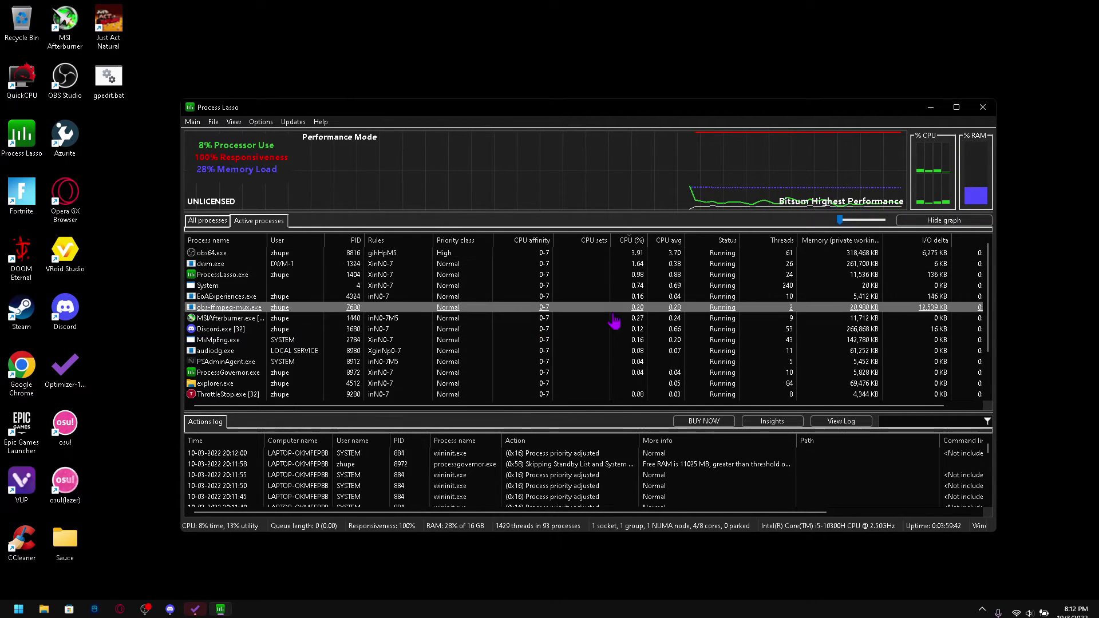
Dismiss obs64.exe's context menu, scroll the process list, and minimize Process Lasso to the desktop.
{"action": "right_click", "coordinate": [525, 259]}
{"action": "key", "text": "Escape"}
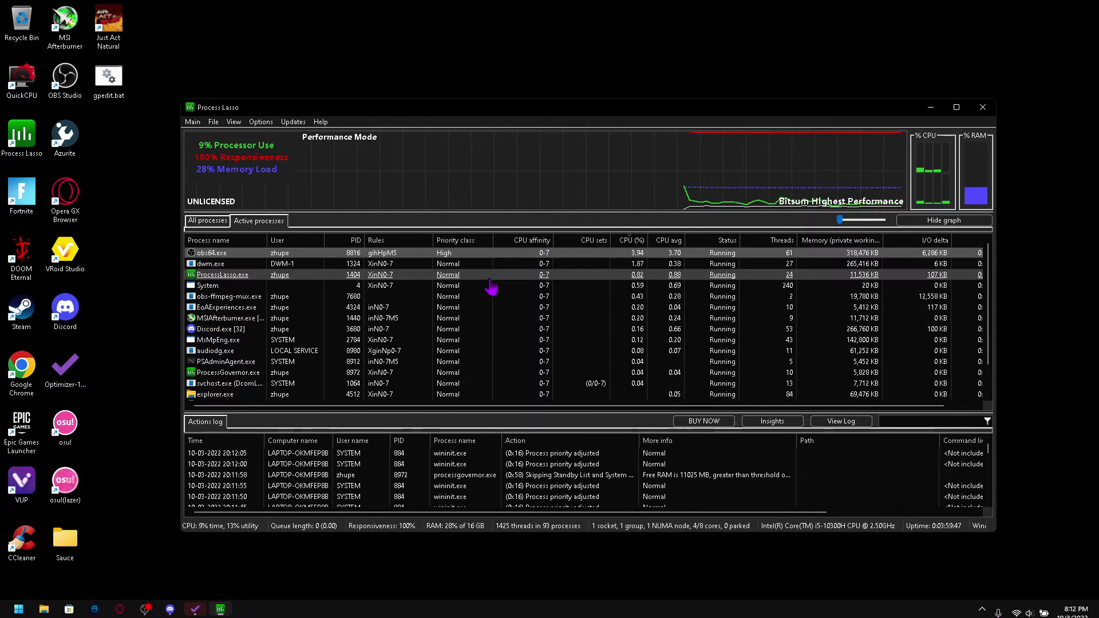
{"action": "scroll", "coordinate": [428, 293], "scroll_direction": "down", "scroll_amount": 1}
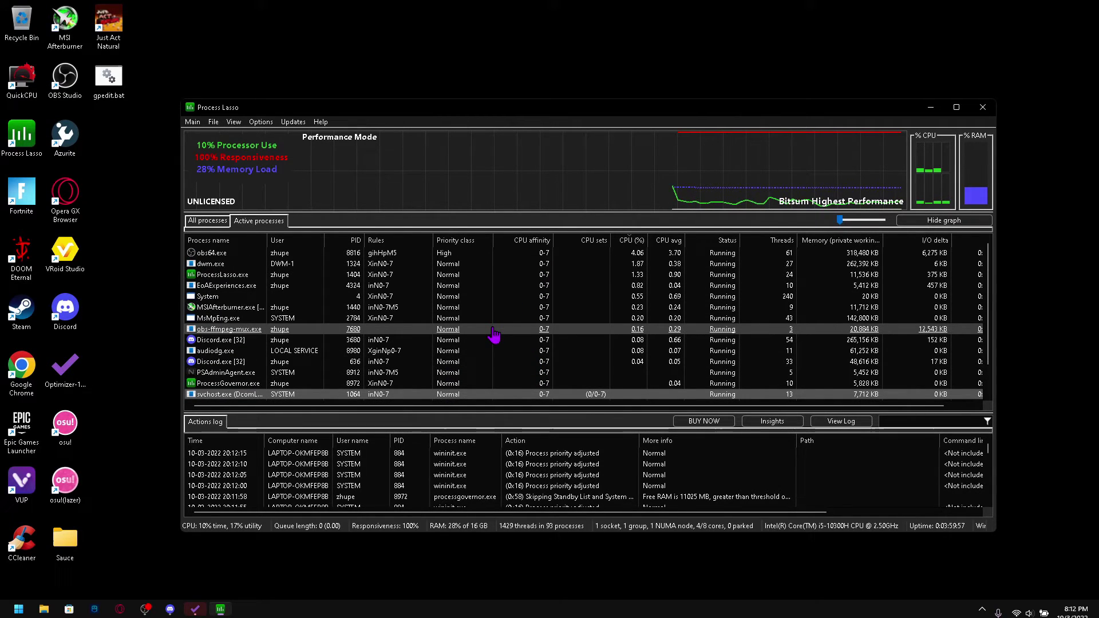
{"action": "scroll", "coordinate": [515, 336], "scroll_direction": "down", "scroll_amount": 1}
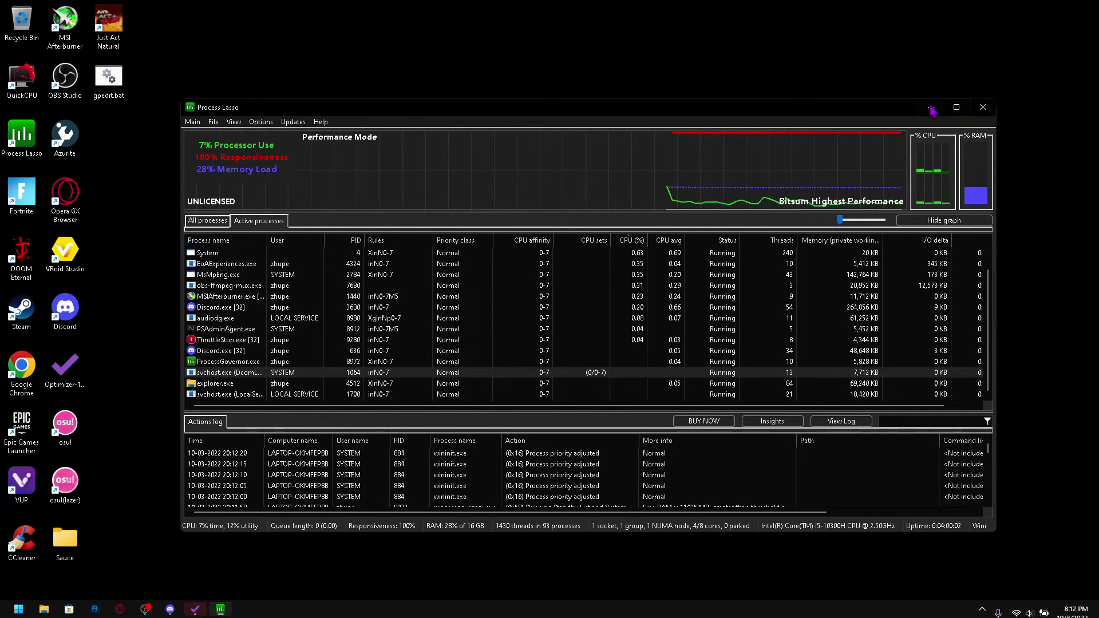
{"action": "left_click", "coordinate": [930, 108]}
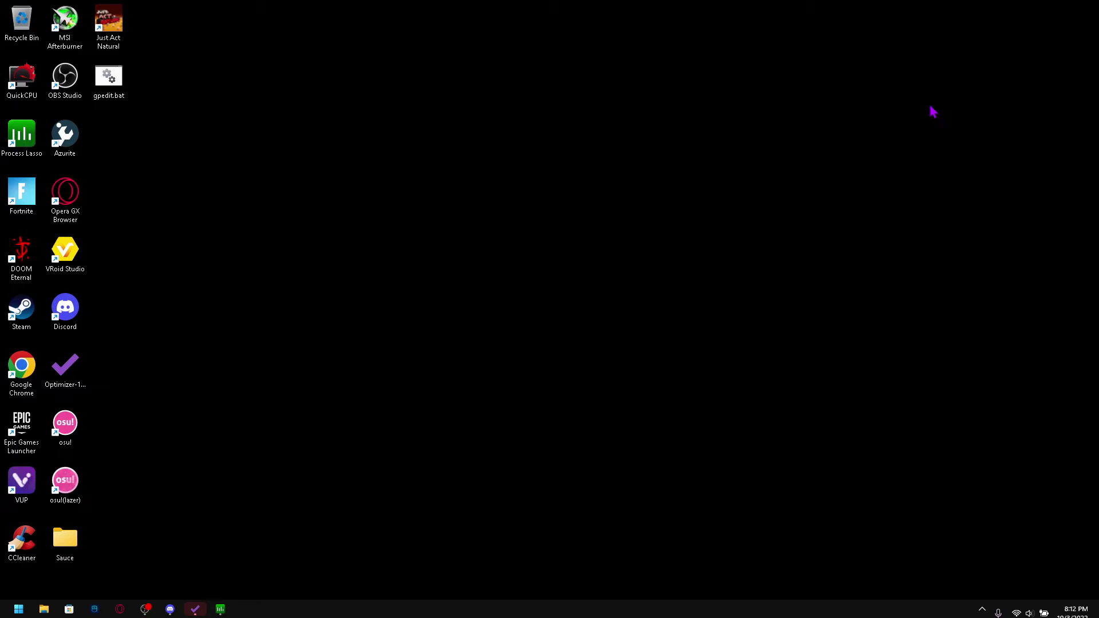
Restore Optimizer, nudge it slightly, and flip through Windows 11 and UWP Apps back to Universal.
{"action": "left_click", "coordinate": [195, 609]}
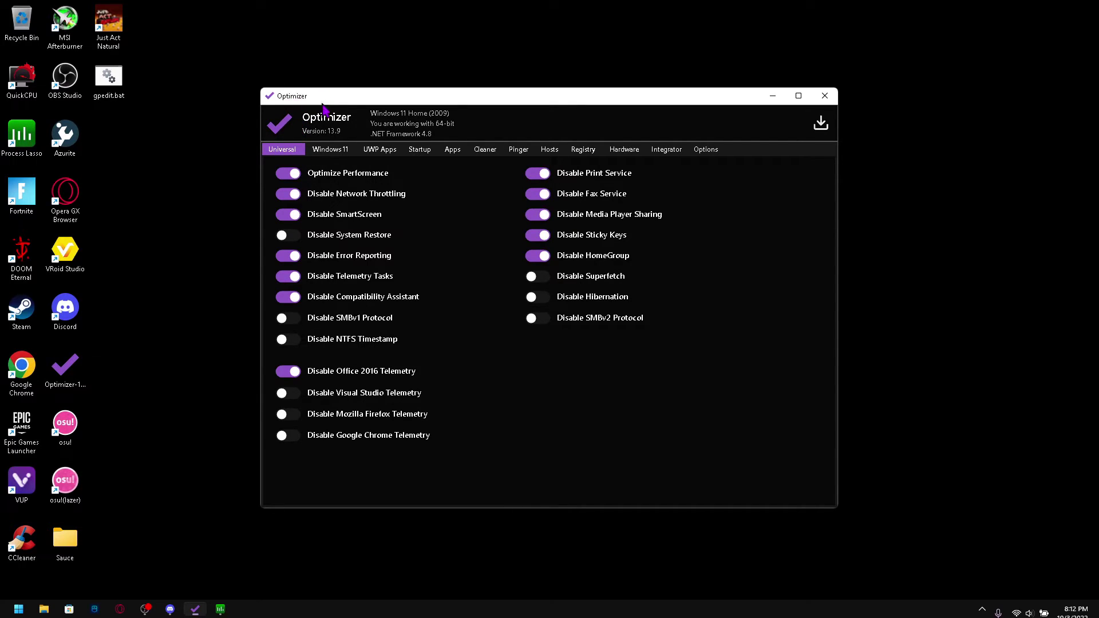
{"action": "left_click_drag", "start_coordinate": [321, 97], "coordinate": [359, 114]}
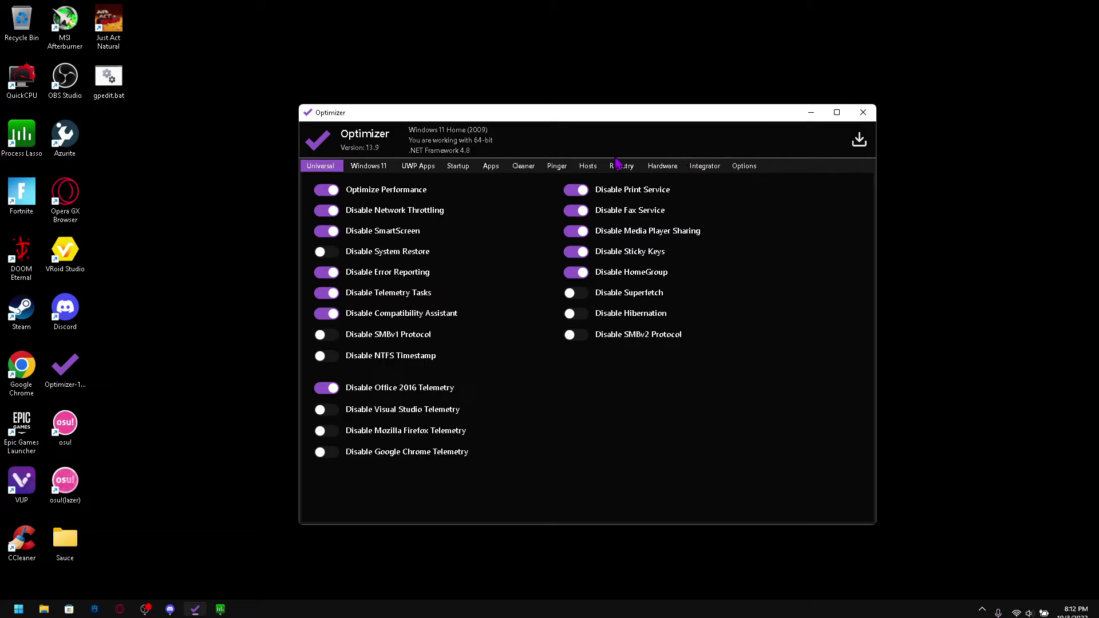
{"action": "left_click", "coordinate": [364, 166]}
{"action": "left_click", "coordinate": [340, 166]}
{"action": "left_click", "coordinate": [377, 170]}
{"action": "left_click", "coordinate": [411, 171]}
{"action": "left_click", "coordinate": [335, 170]}
Check the Windows 11 tweaks, then scroll the UWP apps list, leaving every package unticked.
{"action": "left_click", "coordinate": [366, 167]}
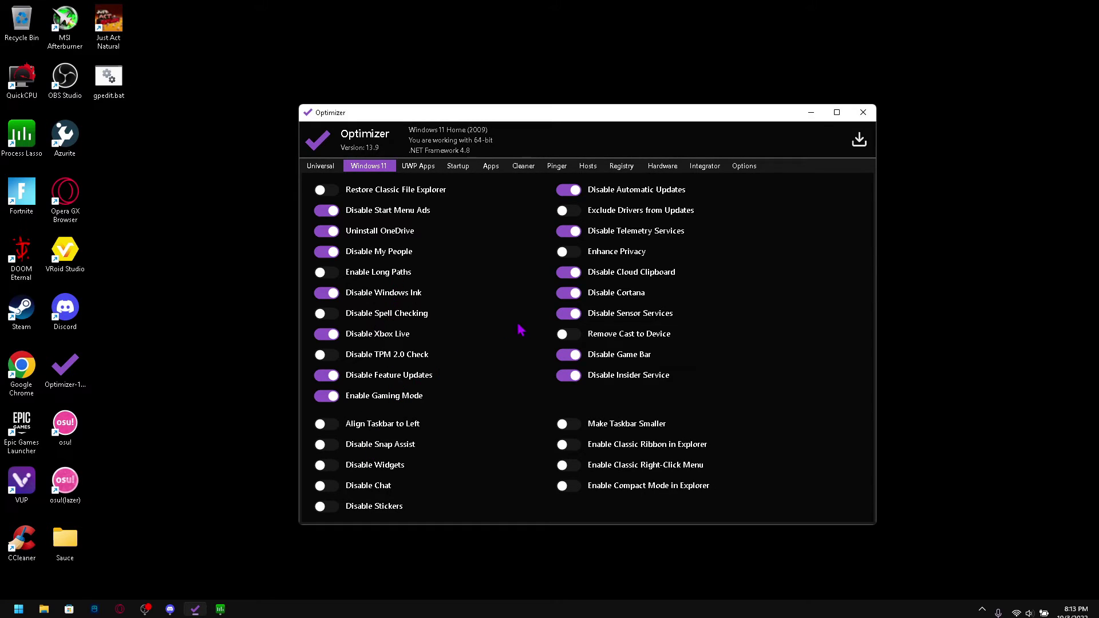
{"action": "left_click", "coordinate": [413, 167]}
{"action": "scroll", "coordinate": [425, 252], "scroll_direction": "down", "scroll_amount": 5}
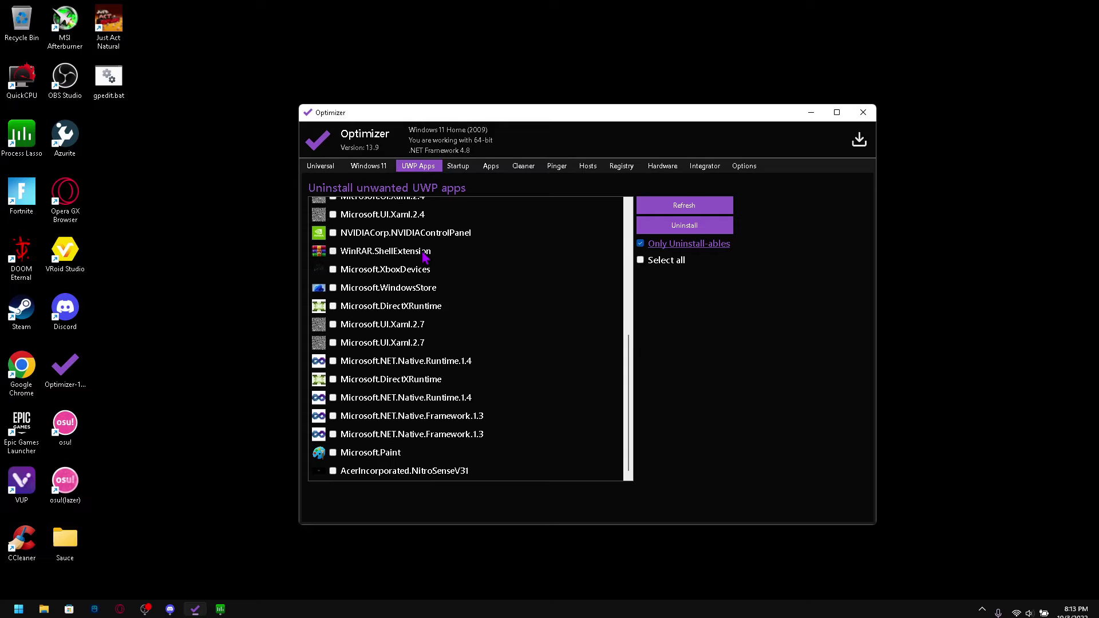
{"action": "scroll", "coordinate": [425, 256], "scroll_direction": "up", "scroll_amount": 5}
{"action": "scroll", "coordinate": [416, 245], "scroll_direction": "down", "scroll_amount": 5}
{"action": "scroll", "coordinate": [400, 308], "scroll_direction": "up", "scroll_amount": 3}
{"action": "scroll", "coordinate": [400, 308], "scroll_direction": "down", "scroll_amount": 3}
{"action": "scroll", "coordinate": [369, 284], "scroll_direction": "up", "scroll_amount": 5}
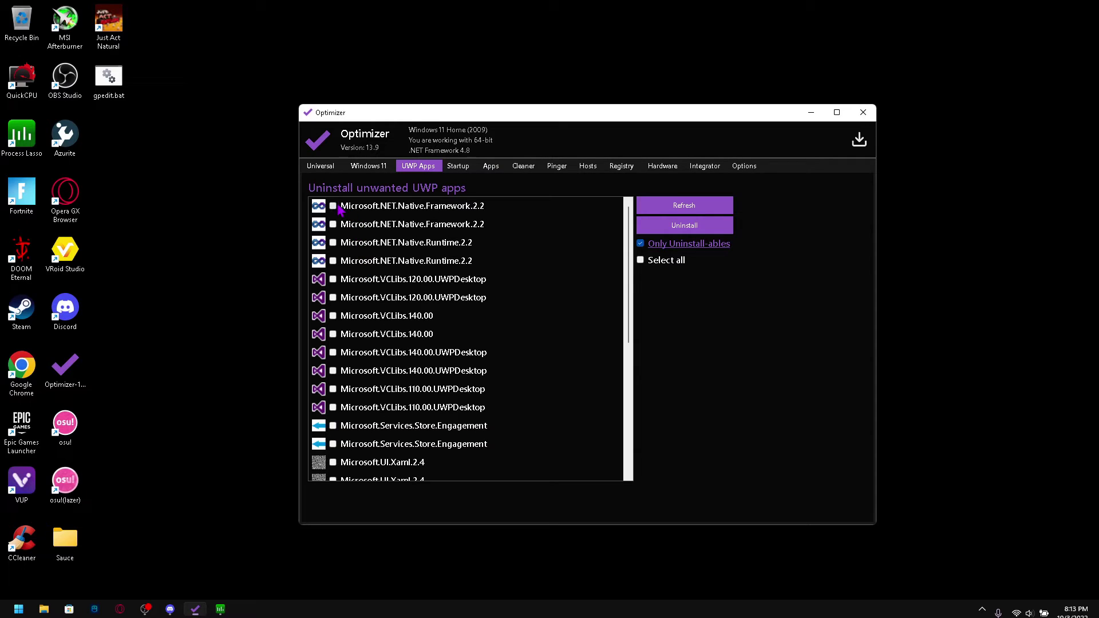
{"action": "scroll", "coordinate": [345, 255], "scroll_direction": "down", "scroll_amount": 5}
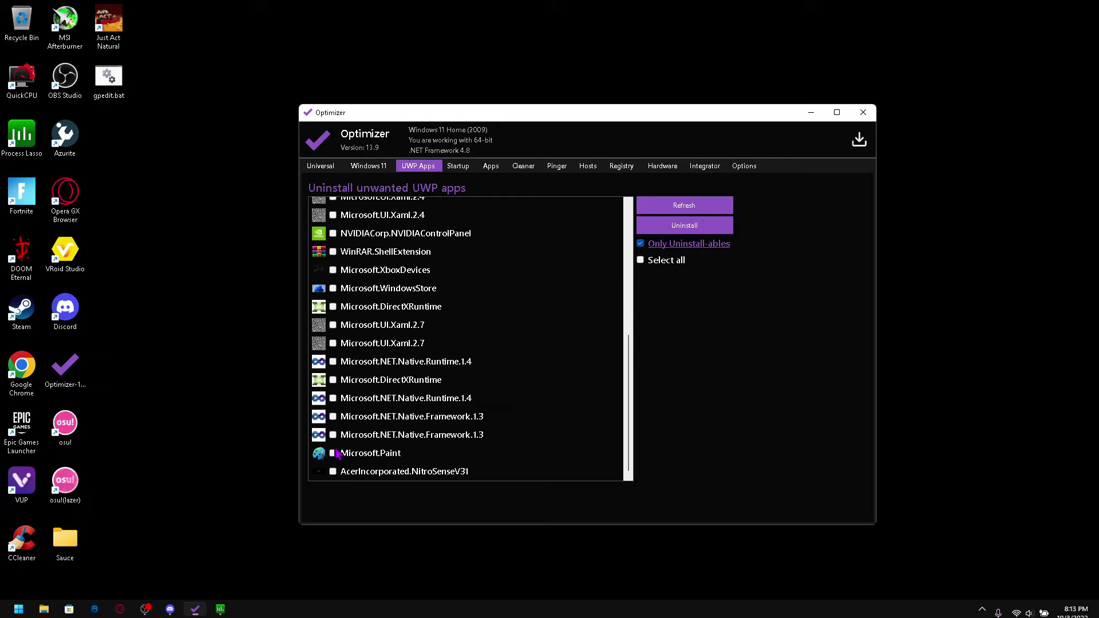
{"action": "scroll", "coordinate": [346, 412], "scroll_direction": "up", "scroll_amount": 2}
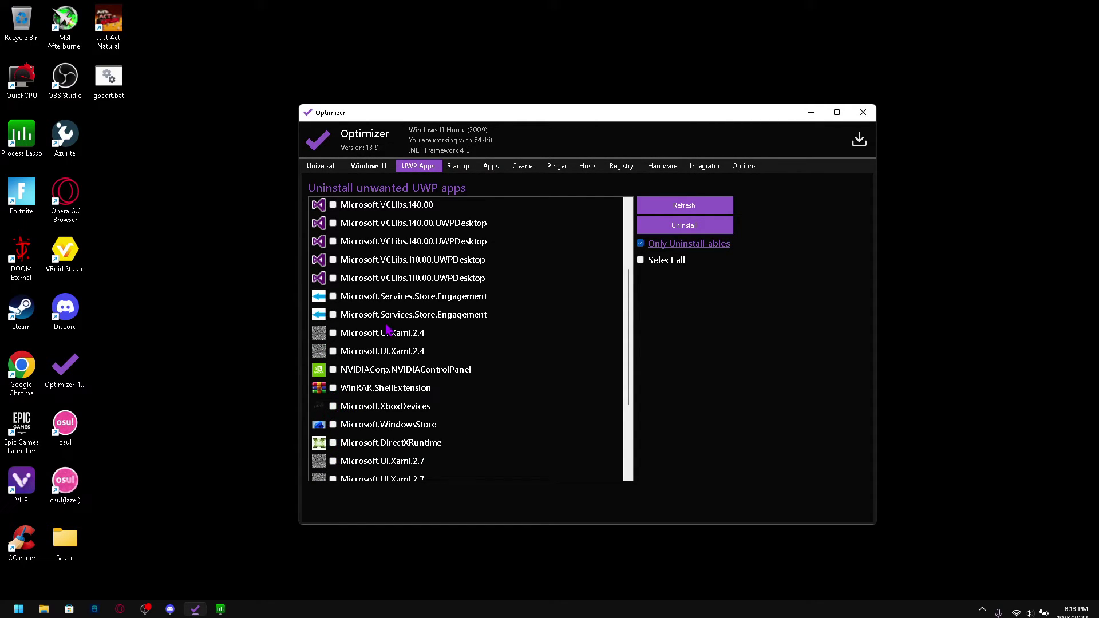
Review the Startup, Apps and Cleaner pages, scrolling through the junk-cleaning options.
{"action": "left_click", "coordinate": [461, 166]}
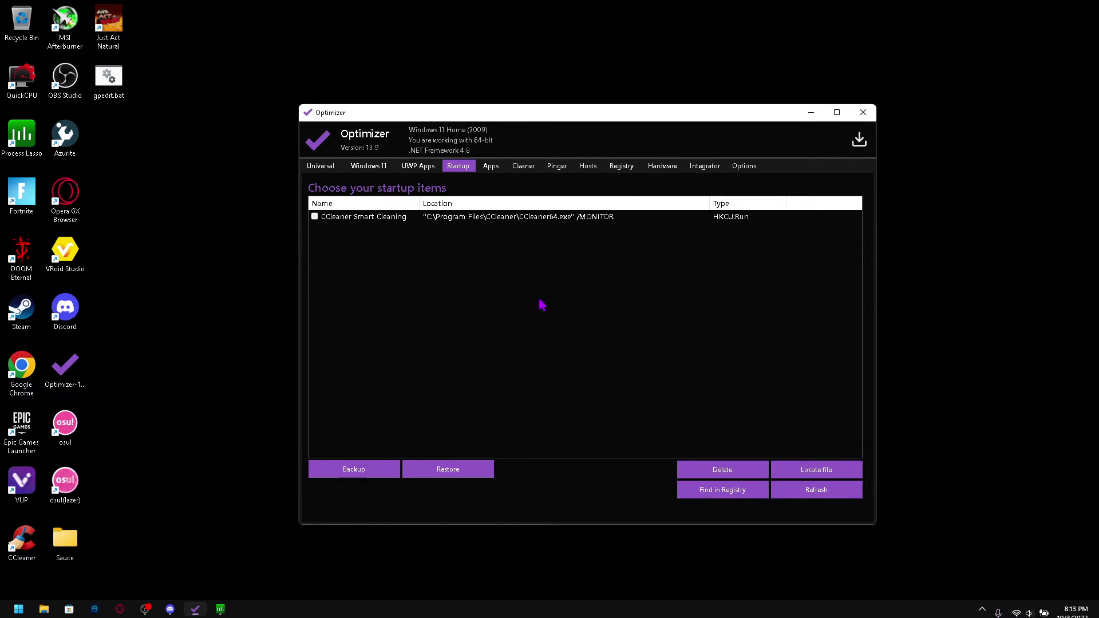
{"action": "left_click", "coordinate": [487, 168]}
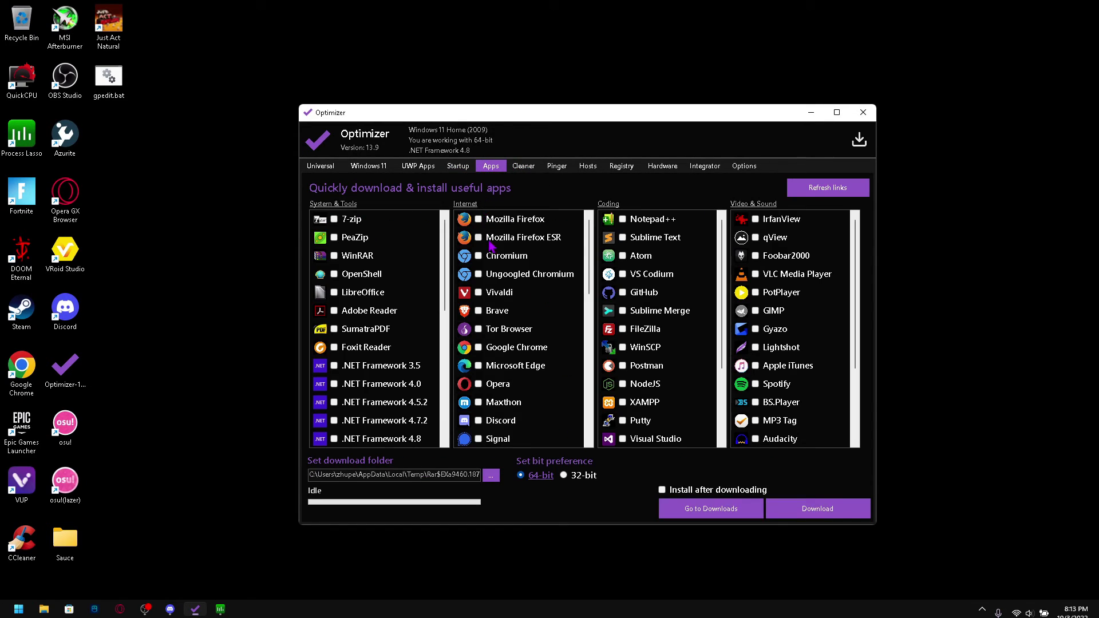
{"action": "left_click", "coordinate": [528, 174]}
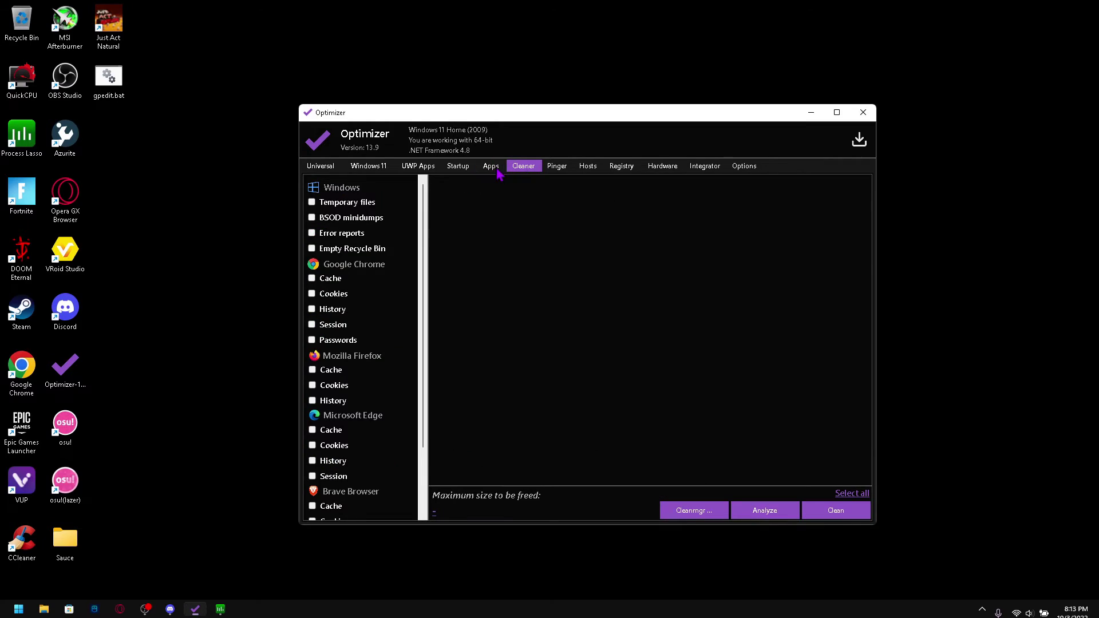
{"action": "scroll", "coordinate": [386, 269], "scroll_direction": "down", "scroll_amount": 2}
{"action": "scroll", "coordinate": [362, 298], "scroll_direction": "up", "scroll_amount": 2}
Step through the Pinger and Hosts pages to the Registry fixes page.
{"action": "left_click", "coordinate": [558, 170]}
{"action": "left_click", "coordinate": [595, 171]}
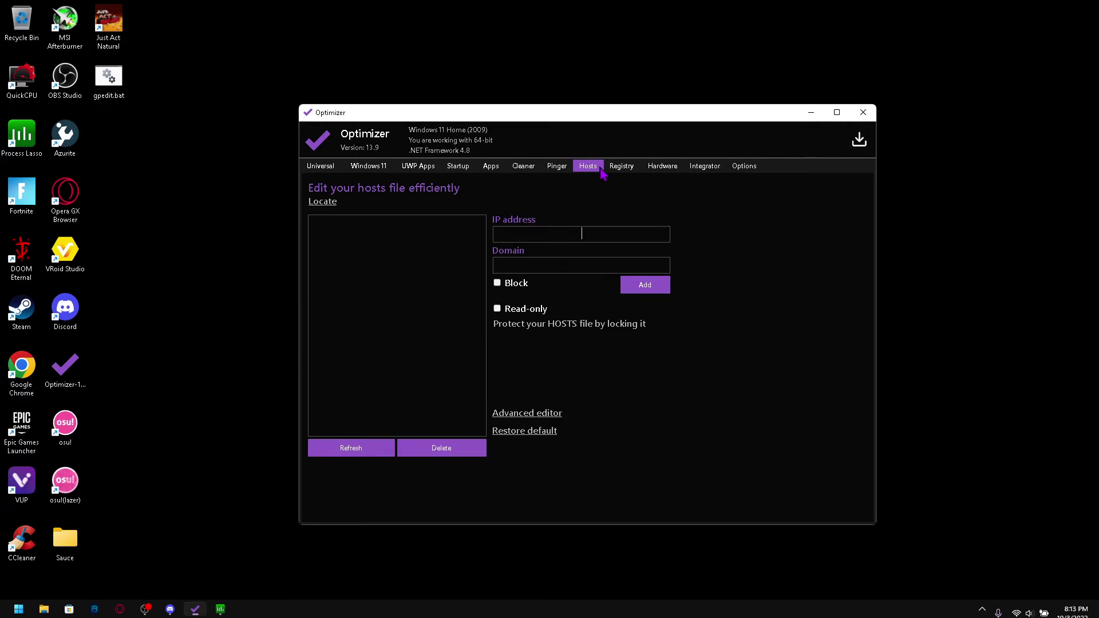
{"action": "left_click", "coordinate": [621, 171]}
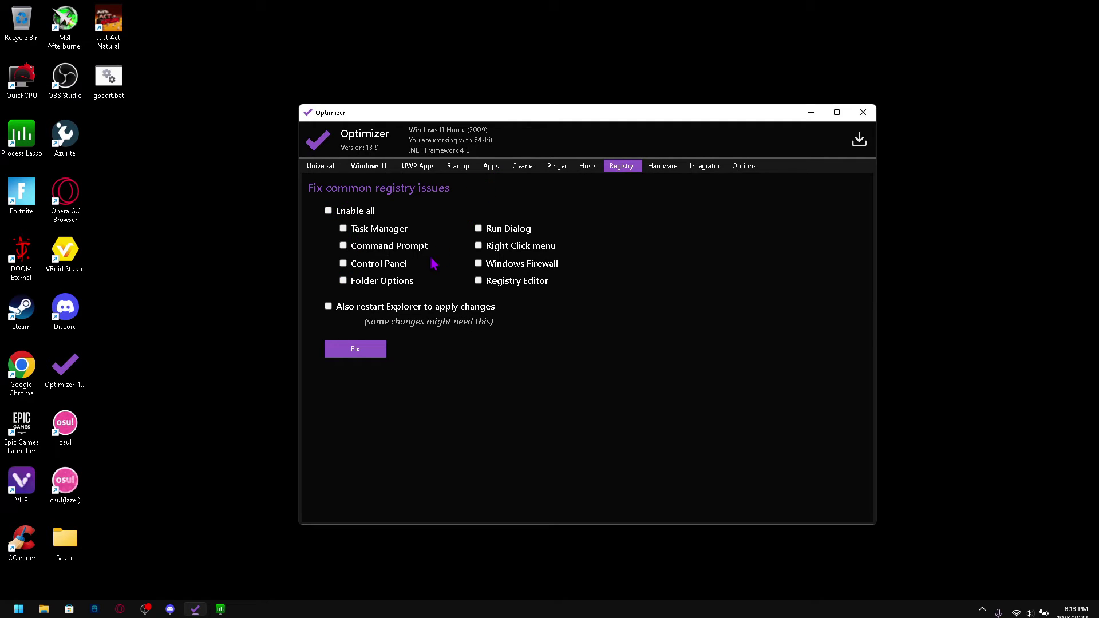
Scroll through the computer's hardware details, then move on to the Integrator information page.
{"action": "left_click", "coordinate": [670, 171]}
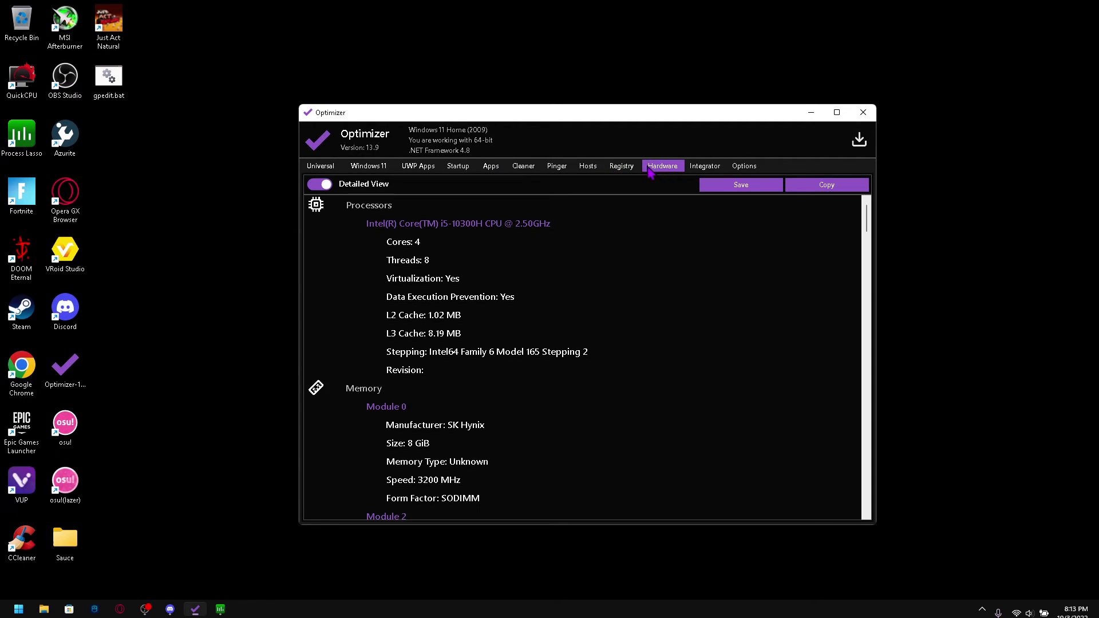
{"action": "scroll", "coordinate": [616, 217], "scroll_direction": "down", "scroll_amount": 5}
{"action": "scroll", "coordinate": [618, 218], "scroll_direction": "up", "scroll_amount": 5}
{"action": "scroll", "coordinate": [618, 218], "scroll_direction": "down", "scroll_amount": 7}
{"action": "scroll", "coordinate": [618, 218], "scroll_direction": "up", "scroll_amount": 7}
{"action": "scroll", "coordinate": [464, 258], "scroll_direction": "down", "scroll_amount": 5}
{"action": "scroll", "coordinate": [426, 378], "scroll_direction": "down", "scroll_amount": 3}
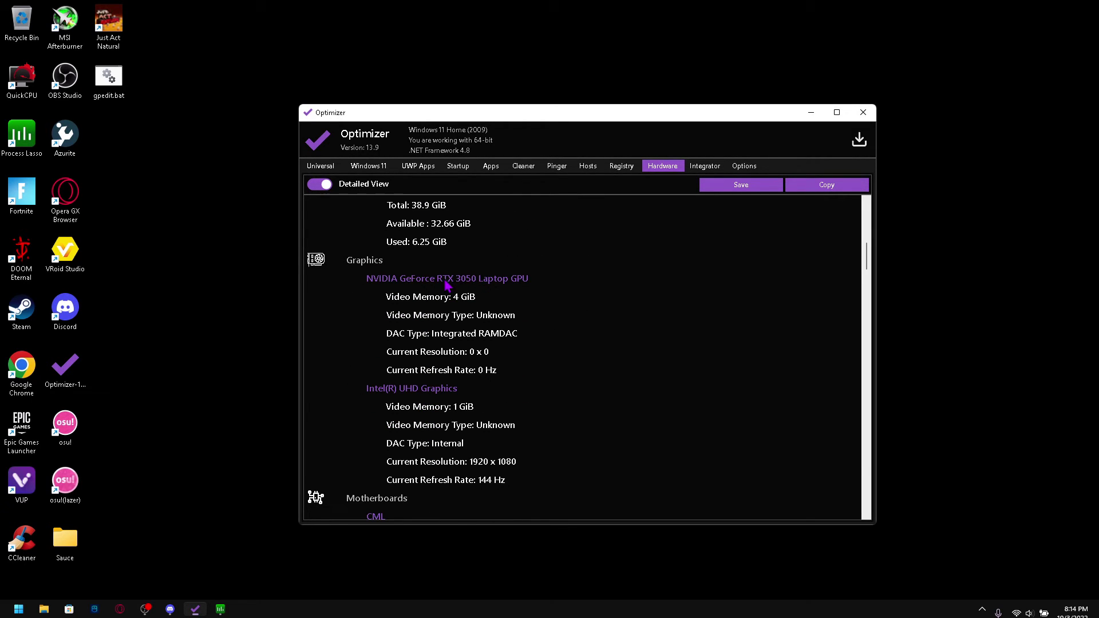
{"action": "scroll", "coordinate": [446, 285], "scroll_direction": "down", "scroll_amount": 10}
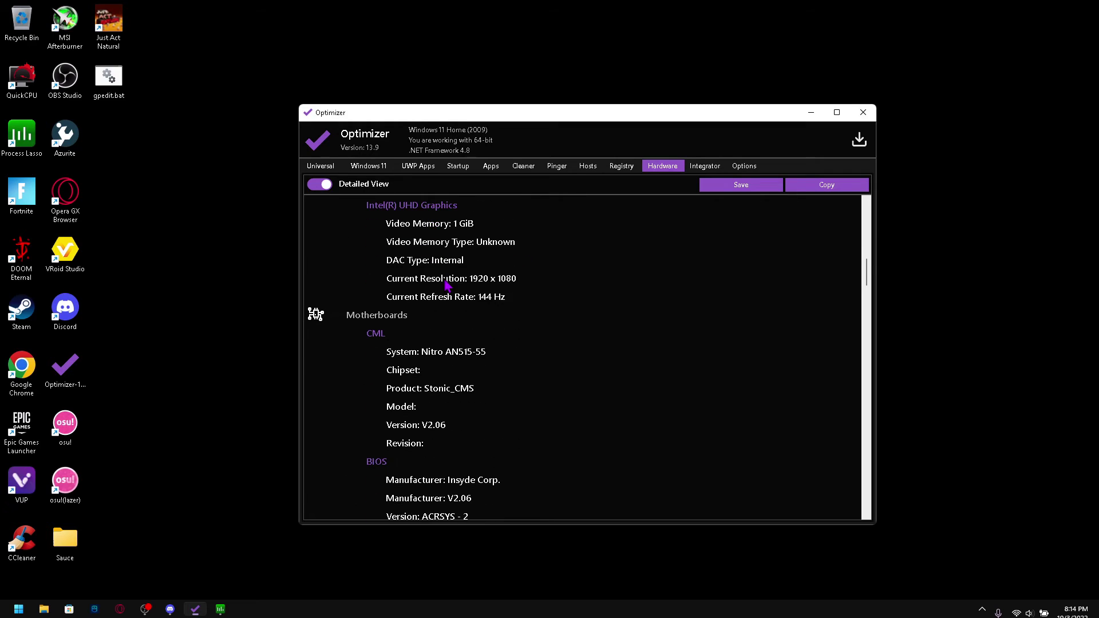
{"action": "scroll", "coordinate": [447, 285], "scroll_direction": "down", "scroll_amount": 10}
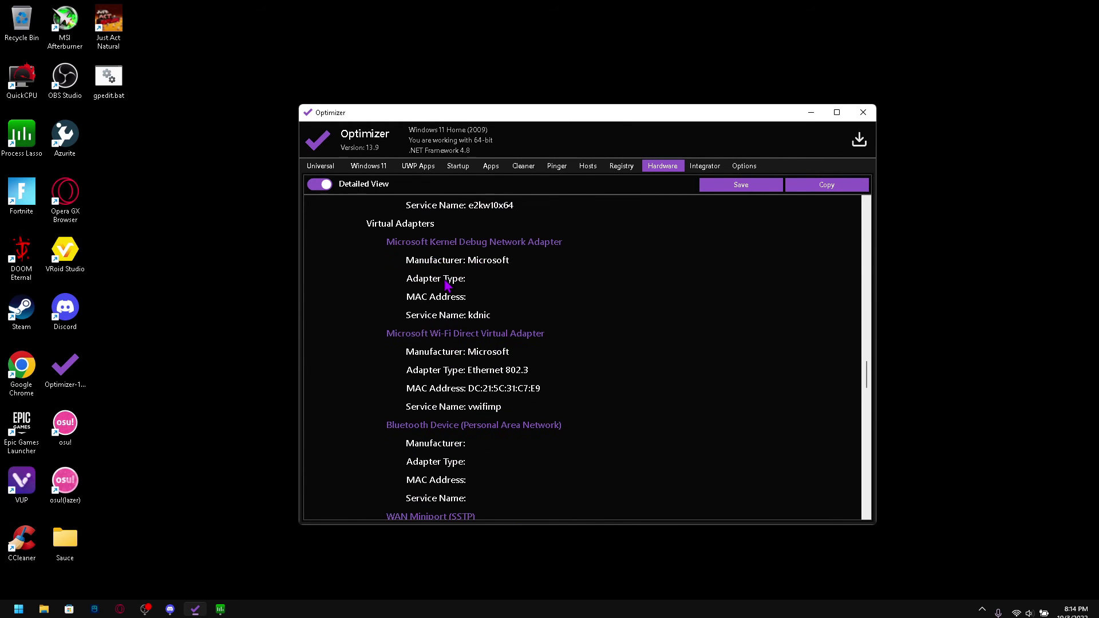
{"action": "scroll", "coordinate": [446, 284], "scroll_direction": "up", "scroll_amount": 5}
{"action": "left_click", "coordinate": [721, 166]}
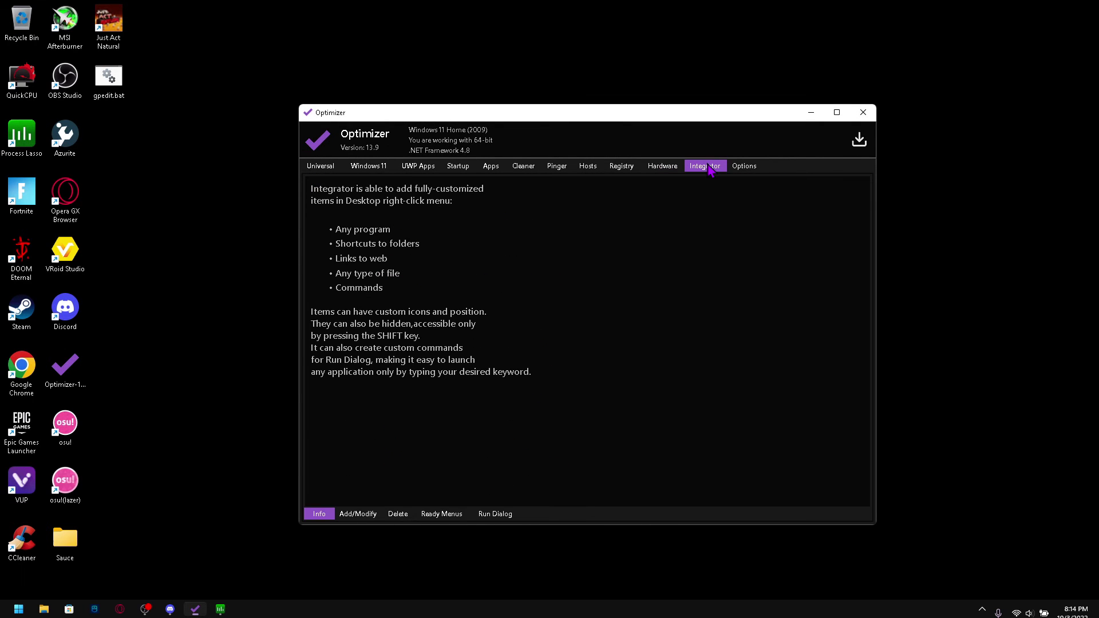
Glance at Optimizer's Options page, return to Universal tweaks, and minimize the window.
{"action": "left_click", "coordinate": [744, 166]}
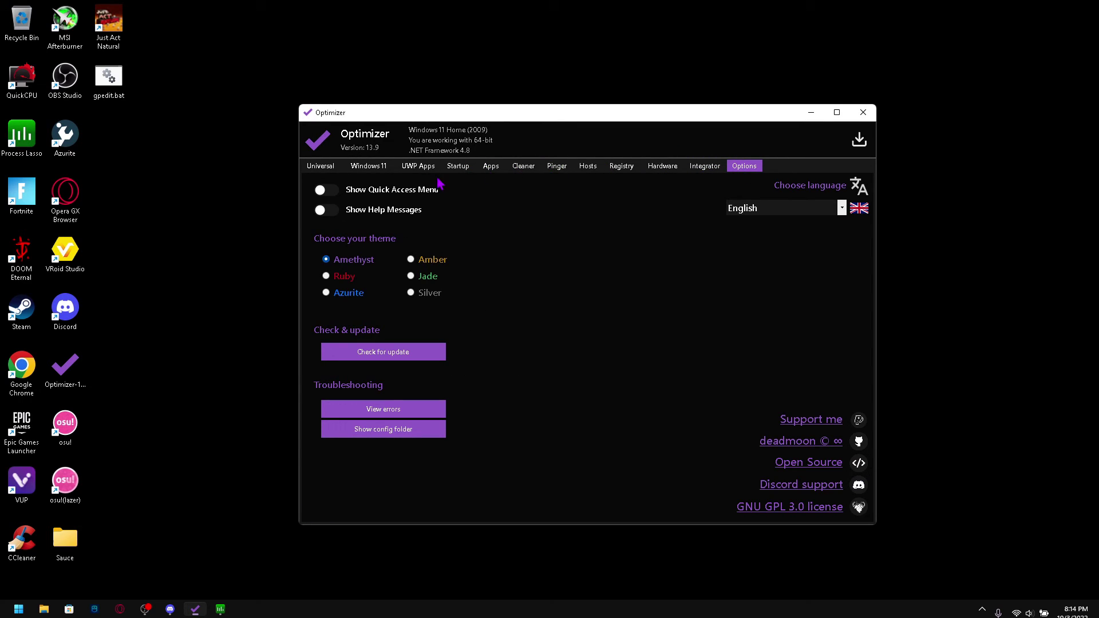
{"action": "left_click", "coordinate": [335, 169]}
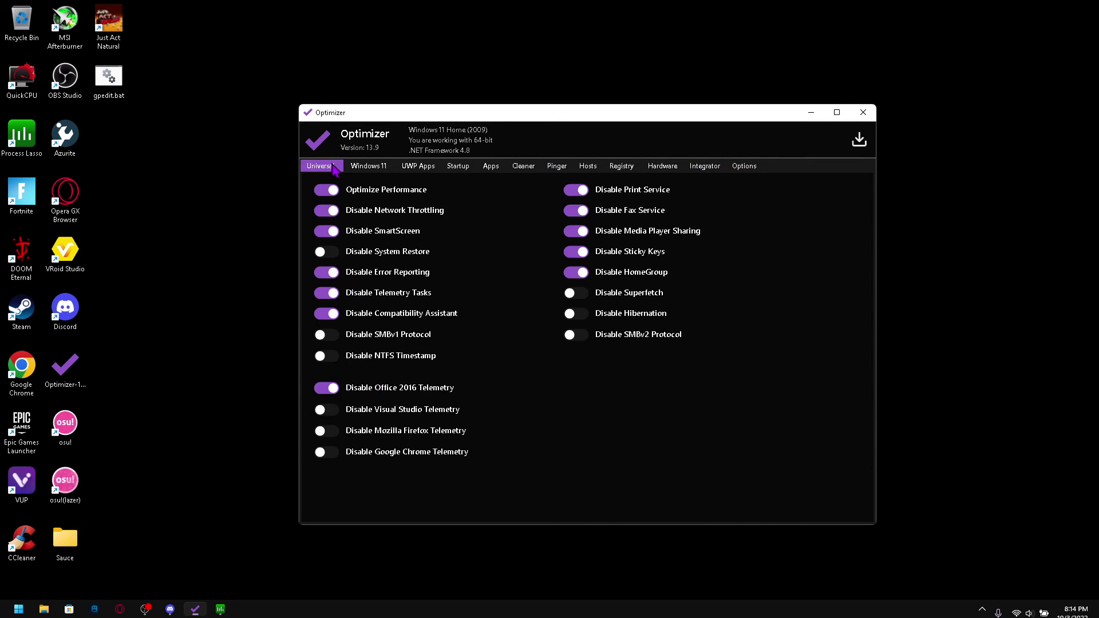
{"action": "left_click", "coordinate": [811, 114]}
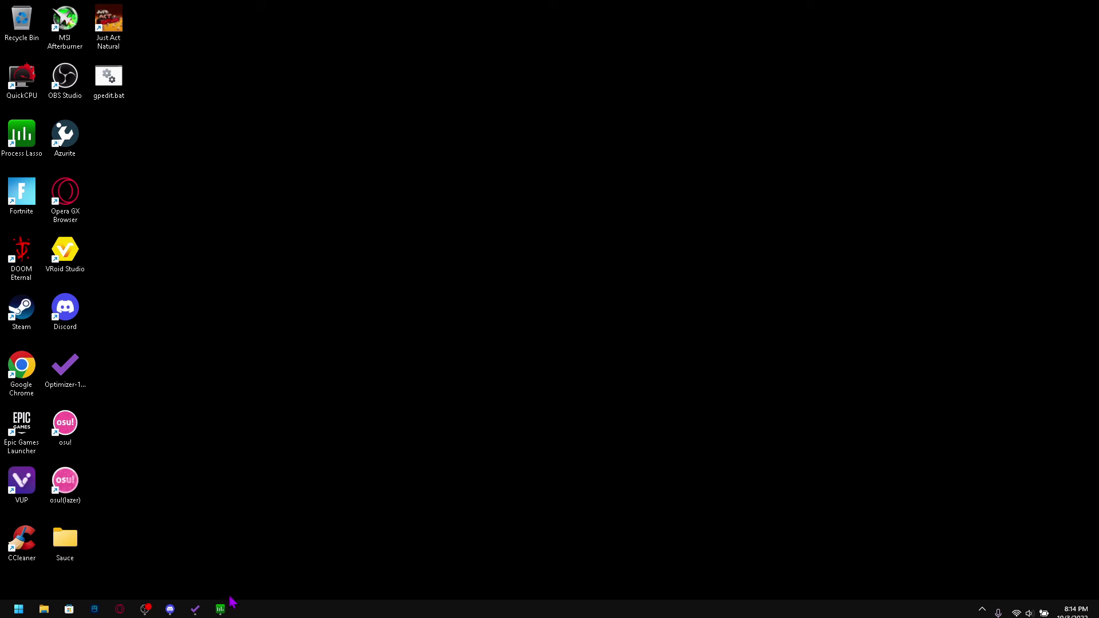
Restore Optimizer from the taskbar and close it completely.
{"action": "left_click", "coordinate": [195, 609]}
{"action": "left_click", "coordinate": [866, 114]}
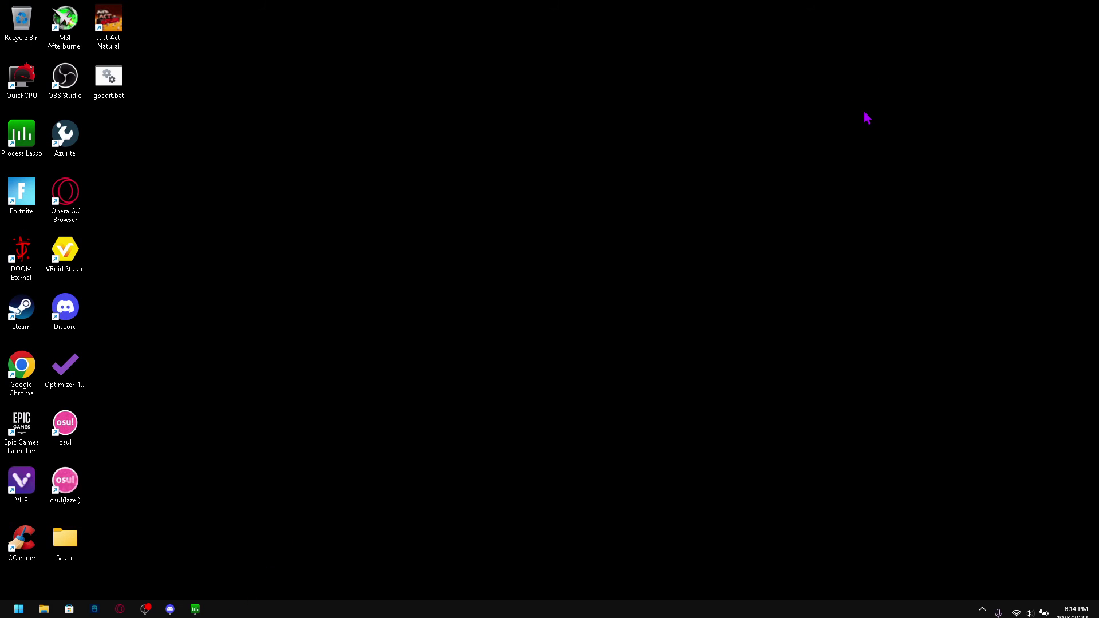